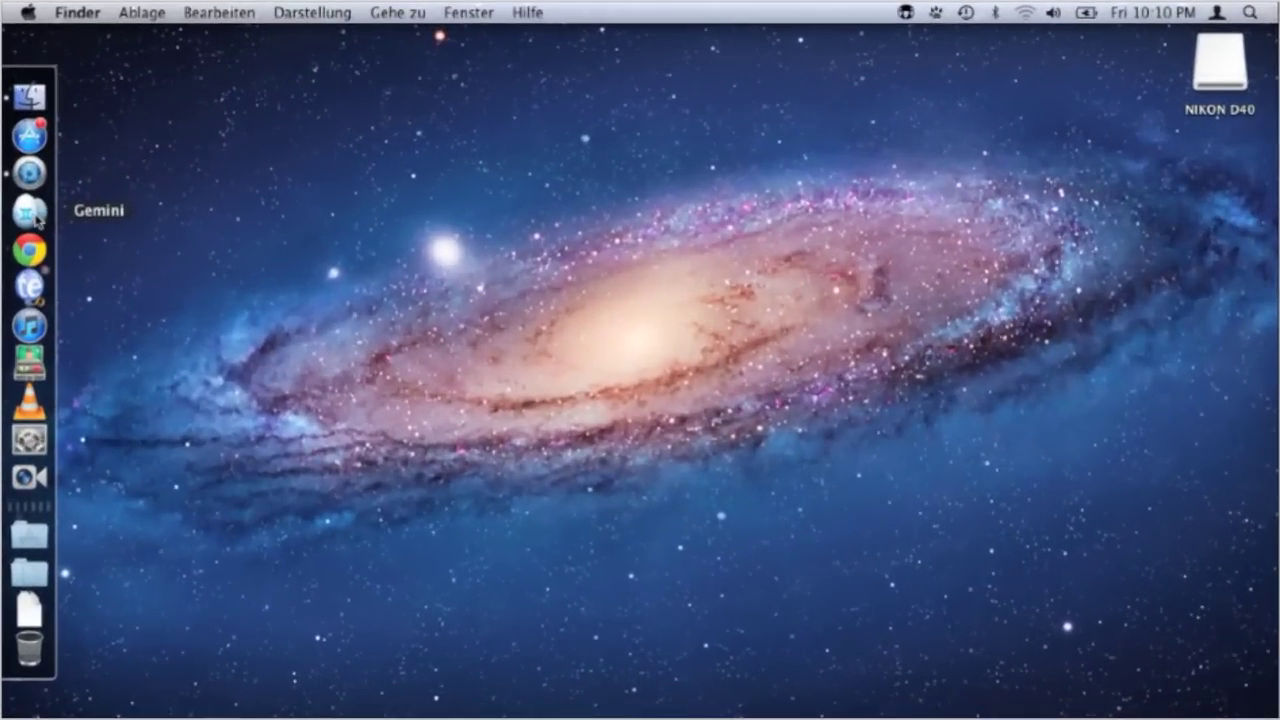
- Launch the Gemini duplicate finder and shift its window slightly upward
click(34, 214)
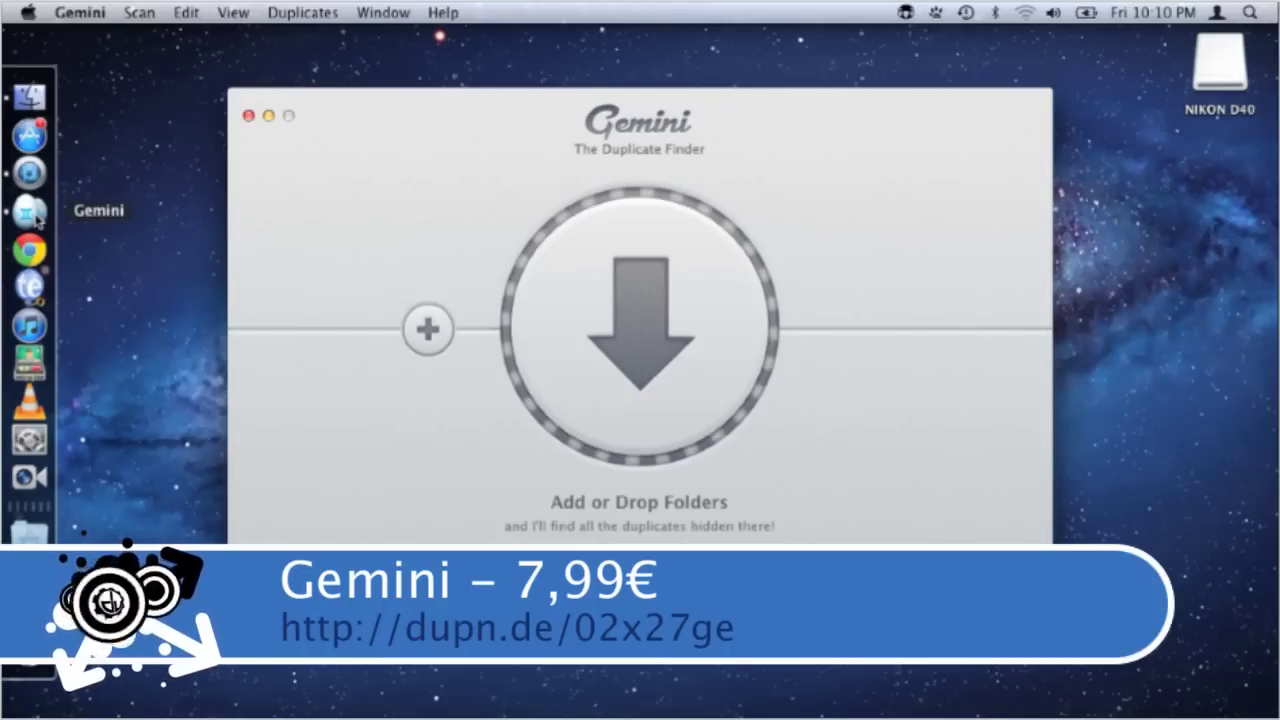
drag(446, 137, 440, 116)
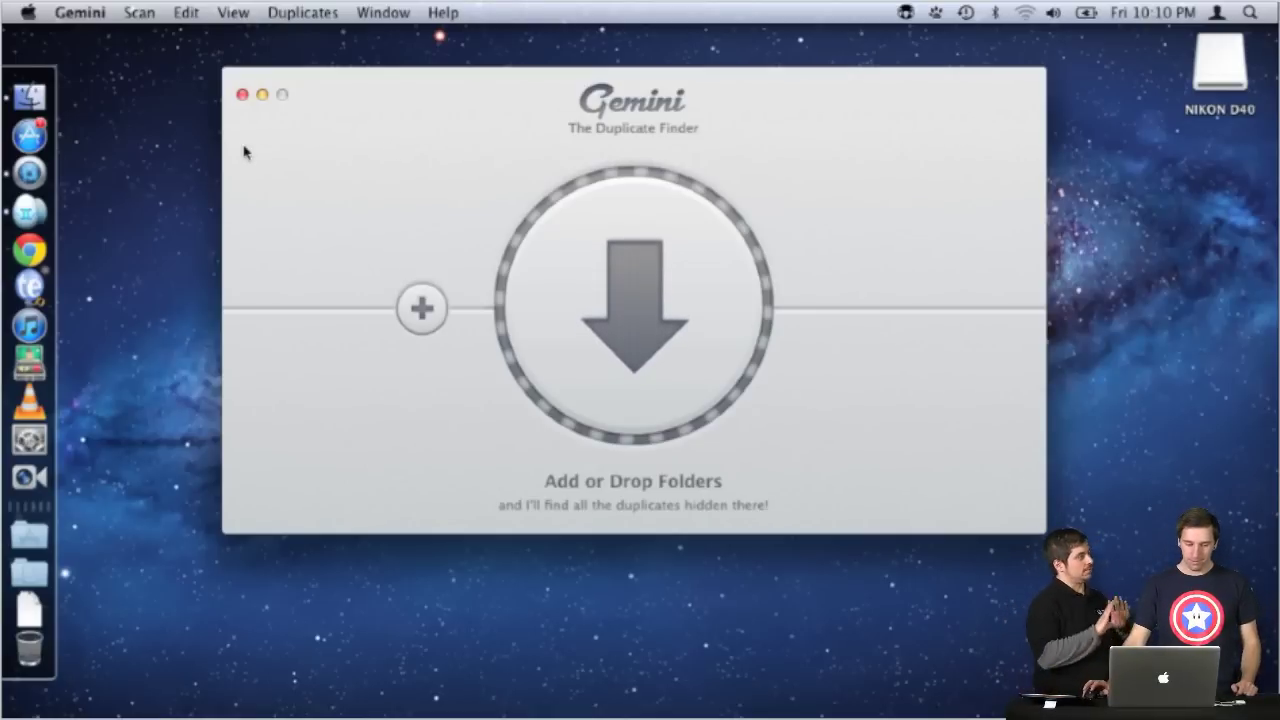
click(41, 100)
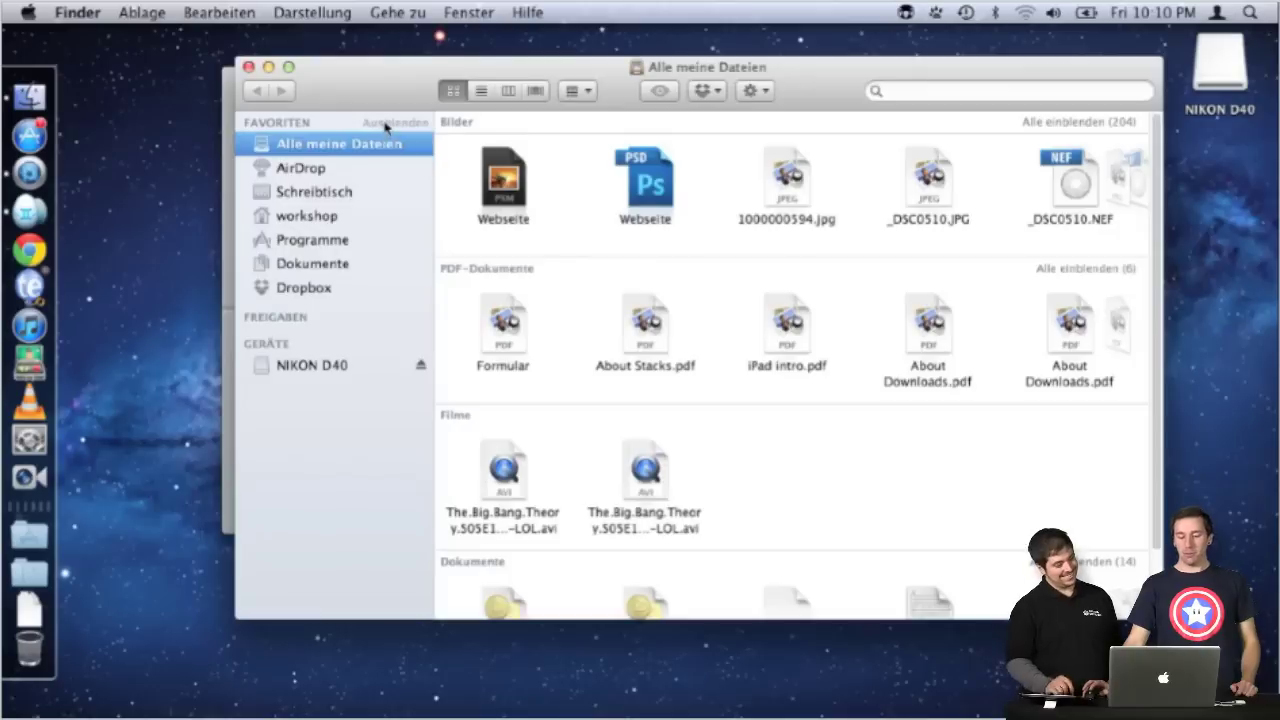
click(248, 66)
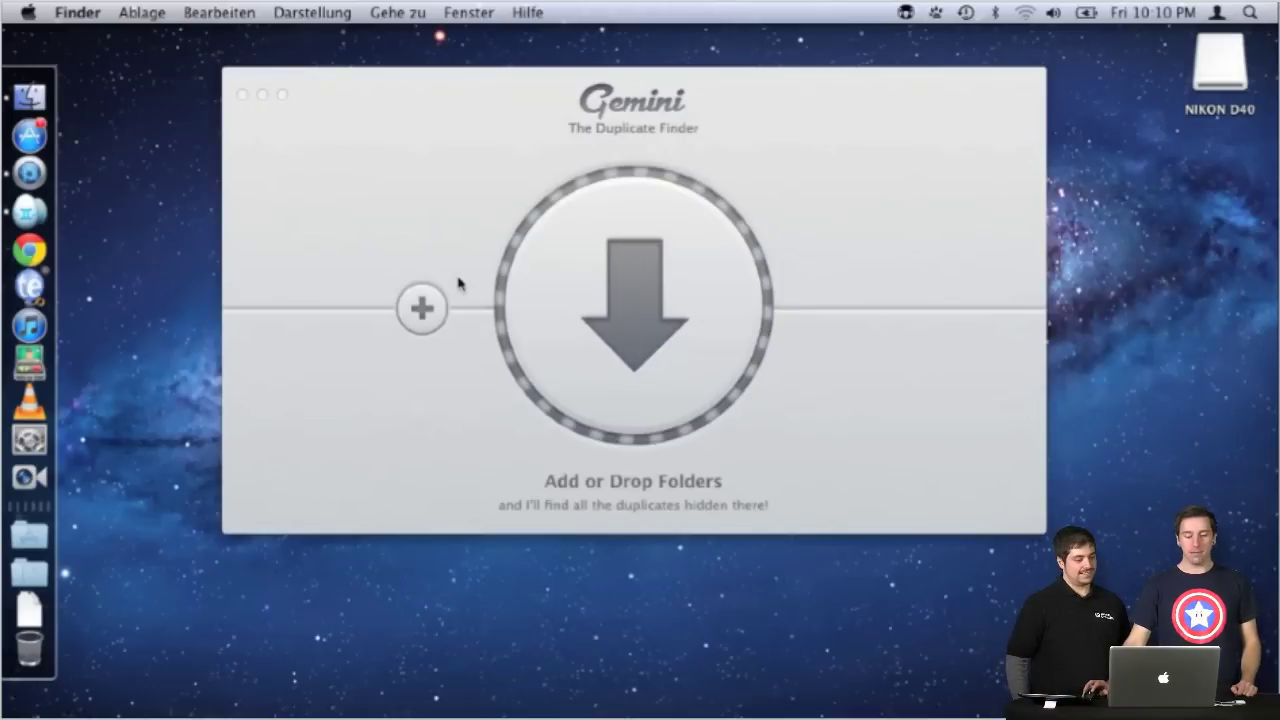
click(422, 308)
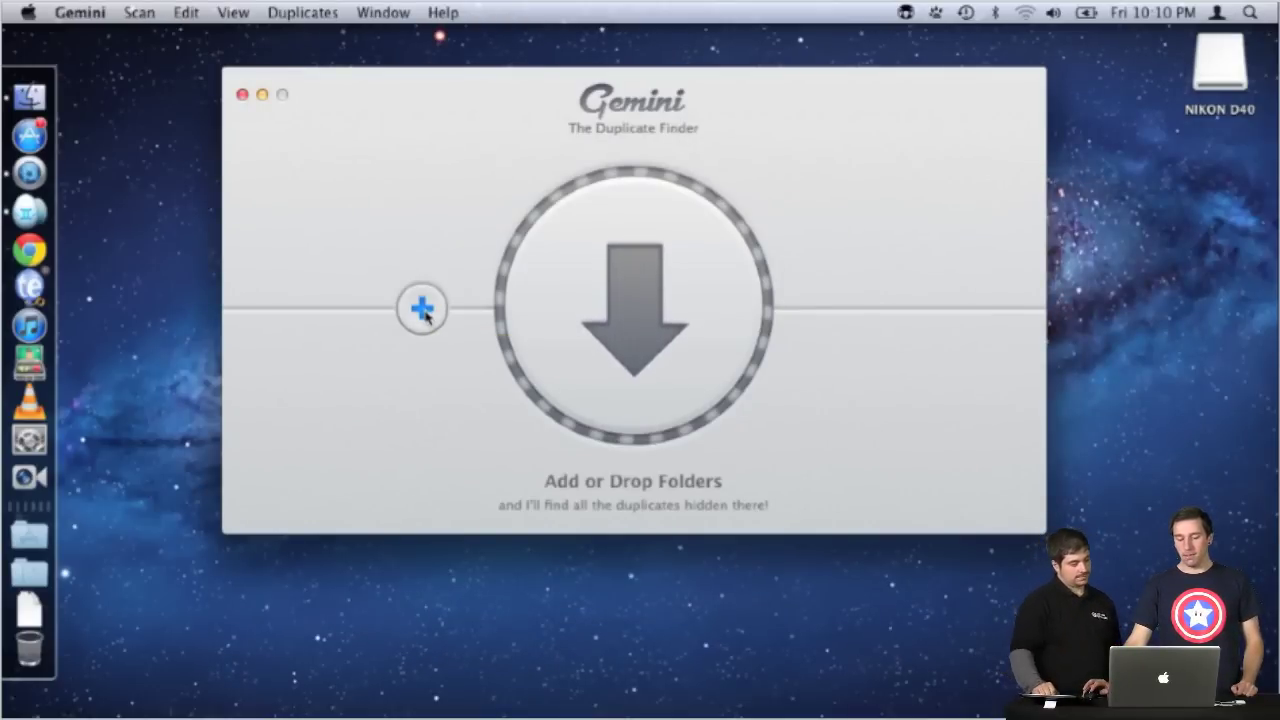
click(423, 312)
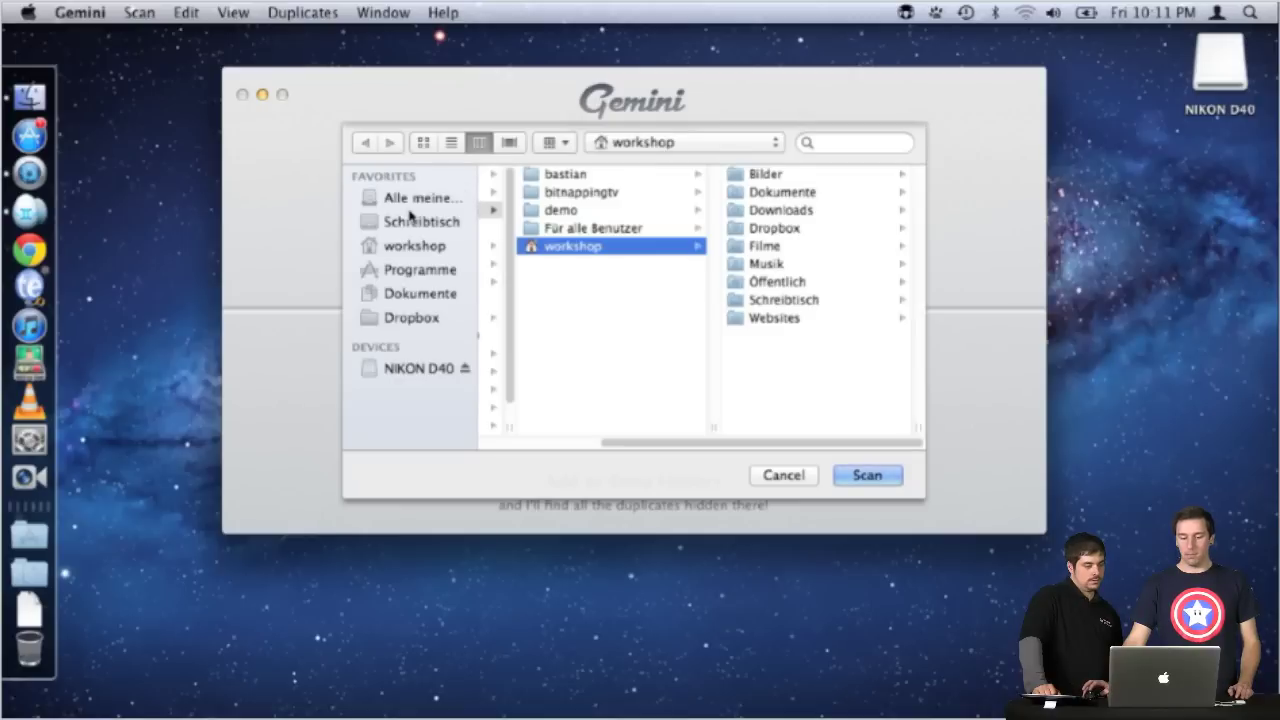
click(780, 476)
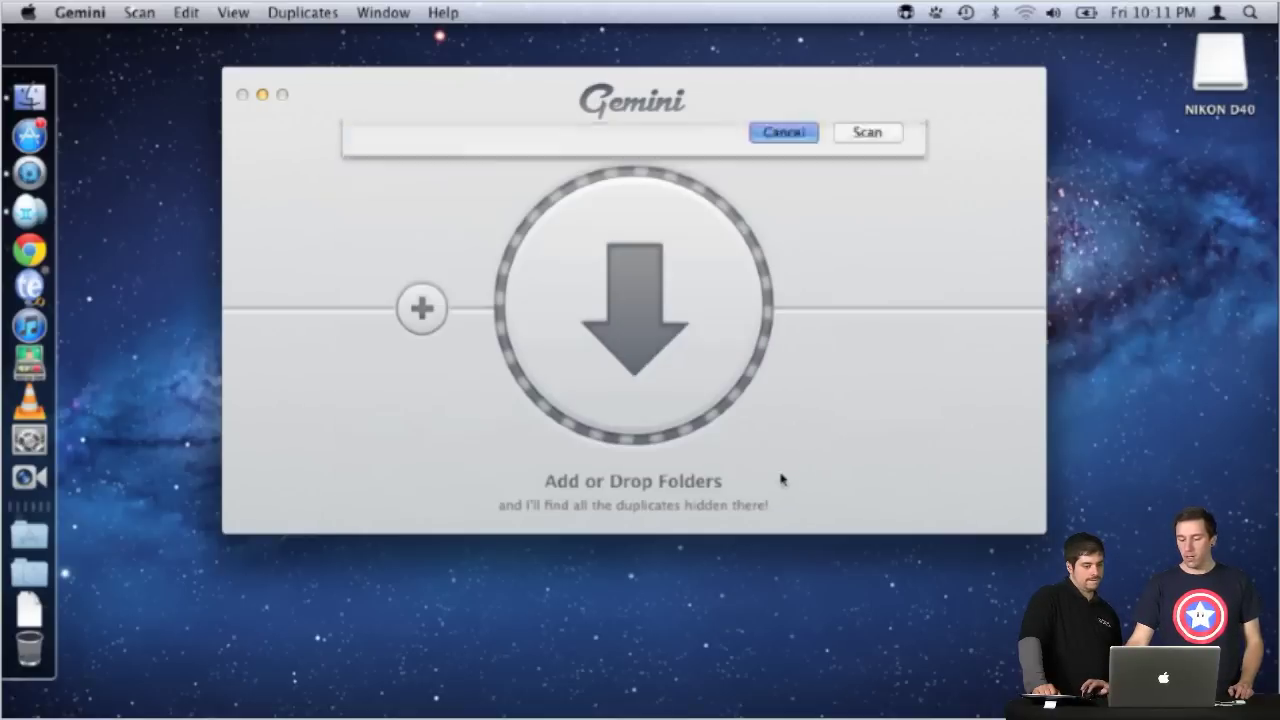
- Scan the workshop home folder for duplicates by adding it from Finder to Gemini, and close the Finder window
click(44, 112)
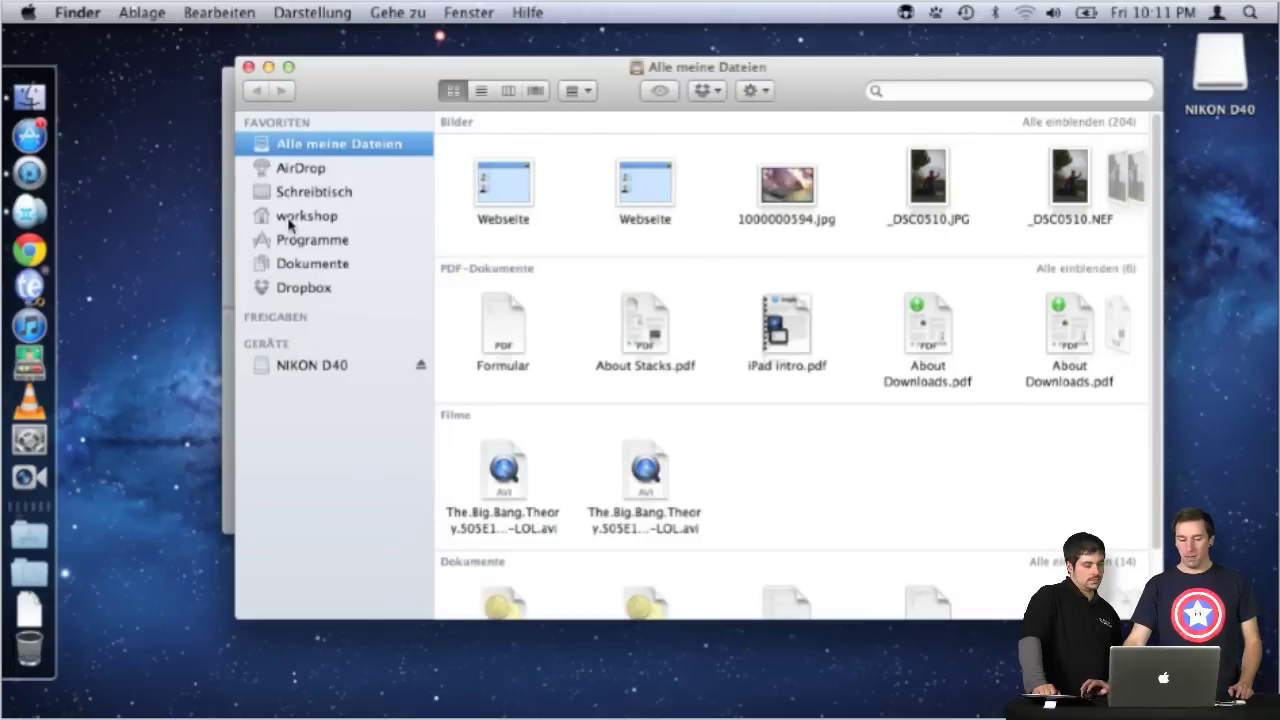
click(290, 218)
drag(334, 86, 591, 113)
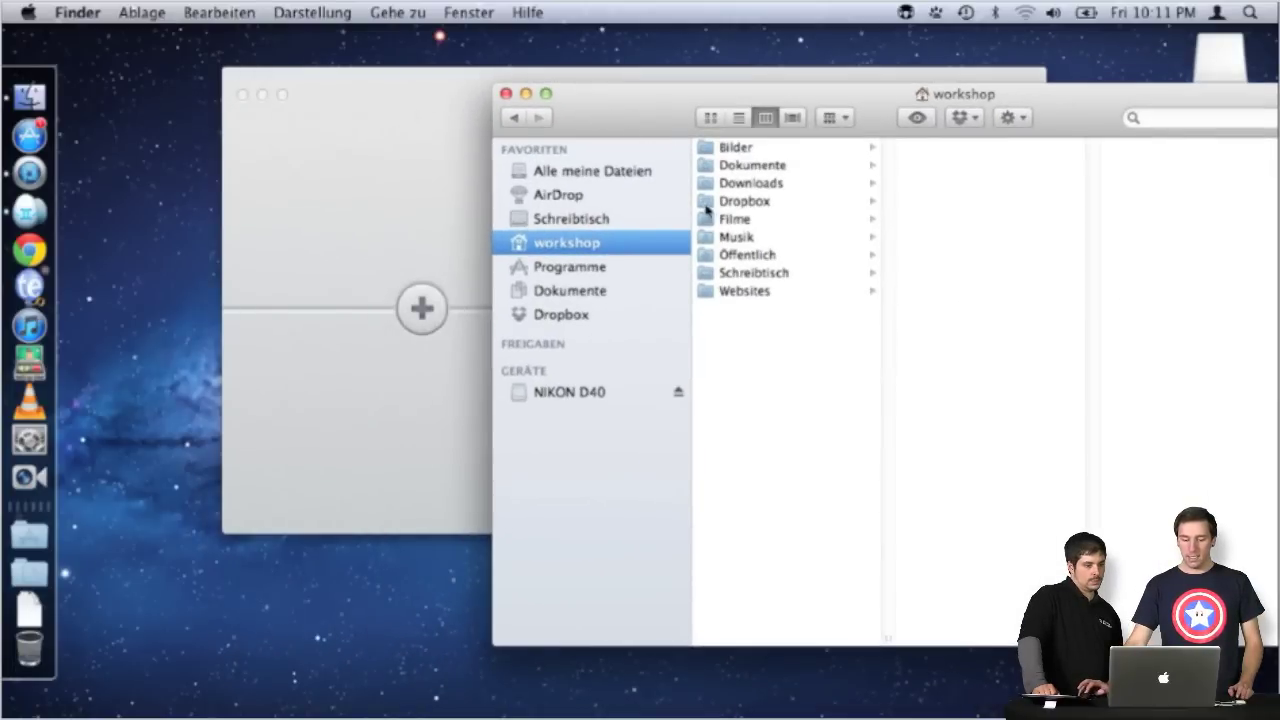
drag(735, 207, 762, 207)
drag(566, 246, 409, 257)
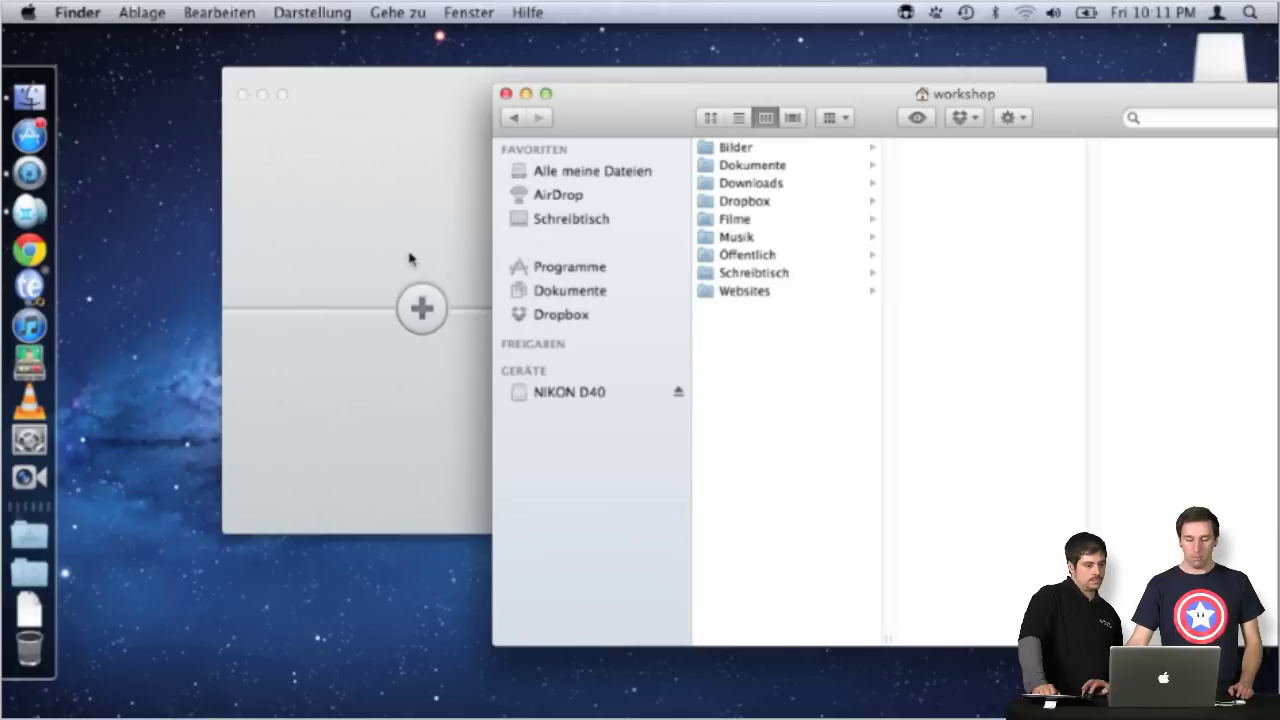
click(506, 93)
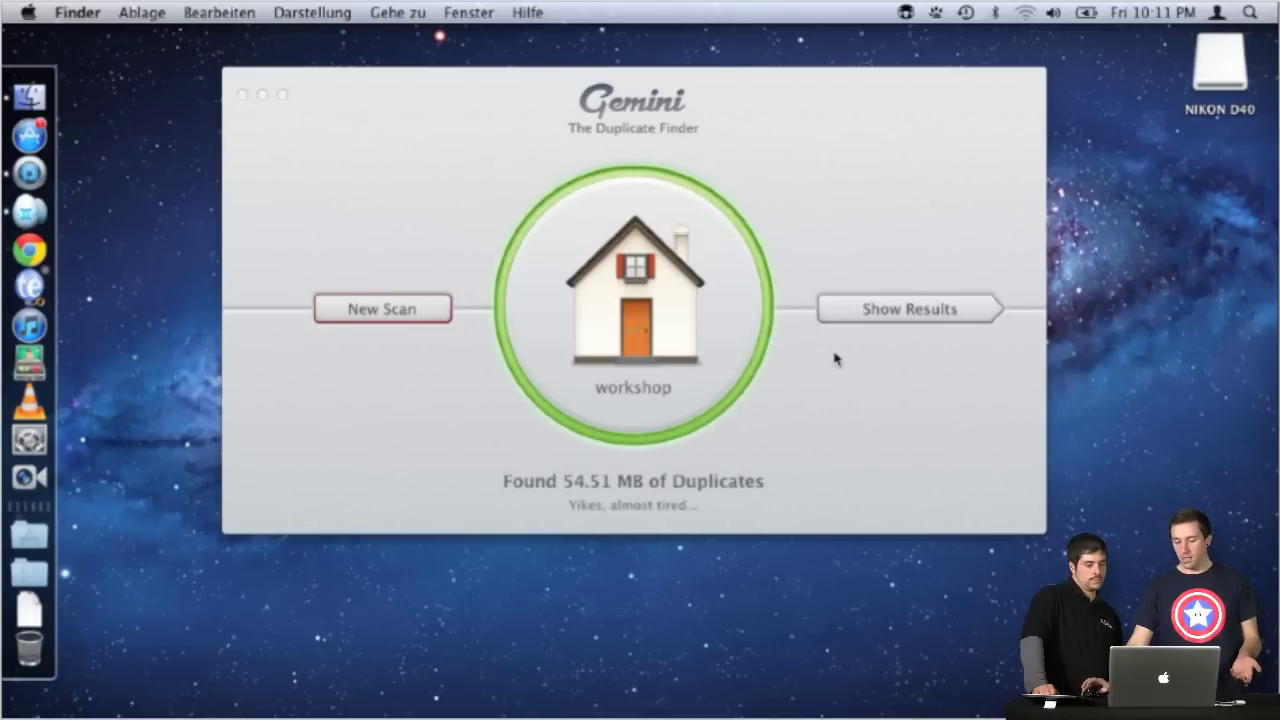
- Show the scan results and preview the duplicates of _DSC0060 and POdcastlogo
click(866, 311)
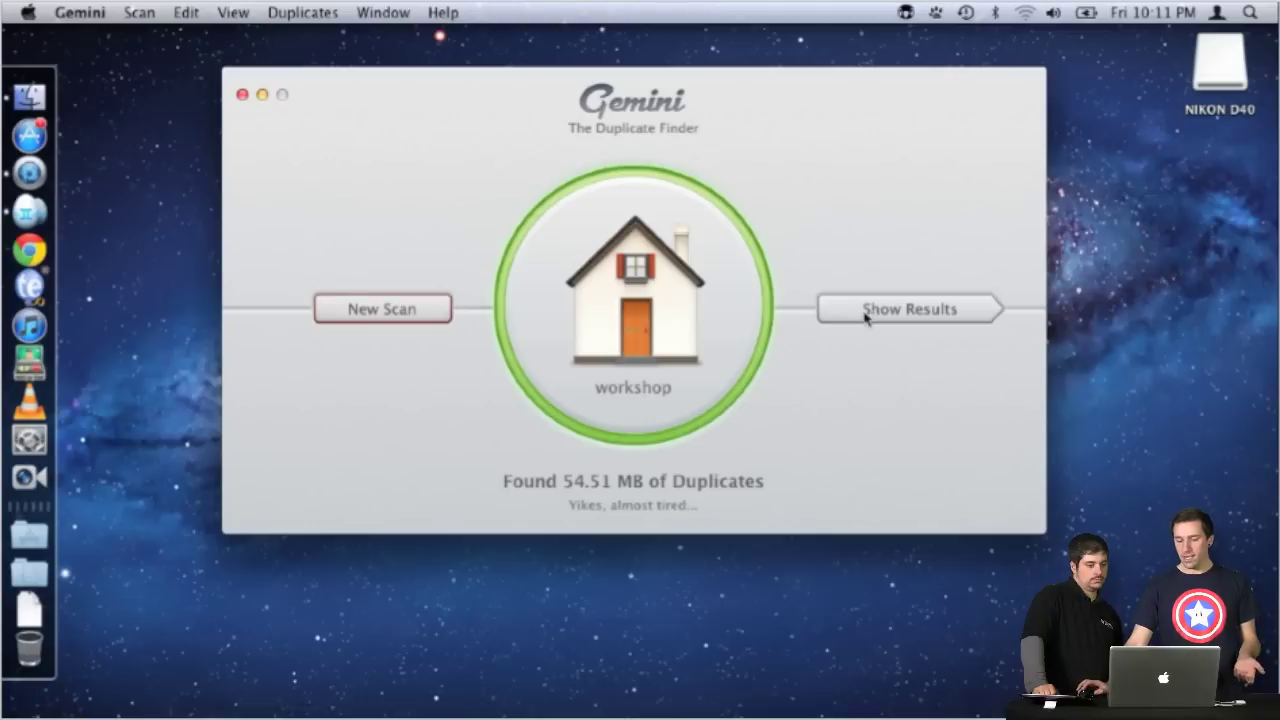
click(888, 312)
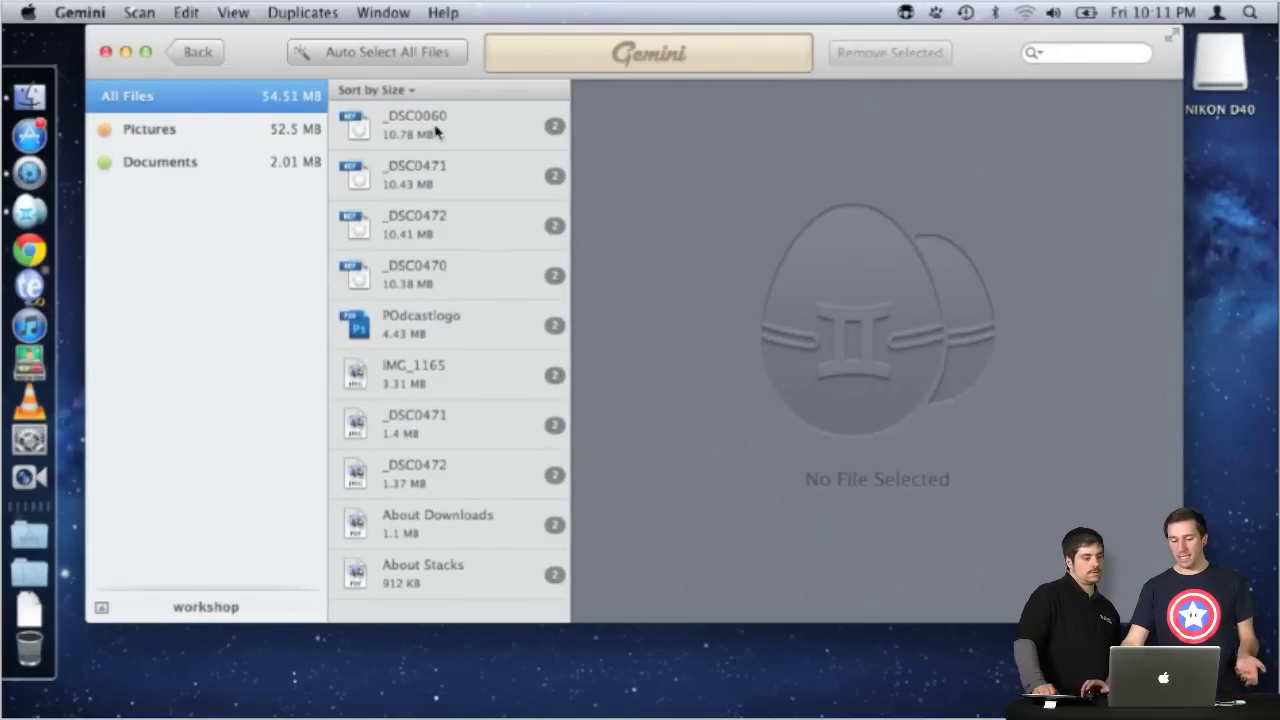
click(474, 138)
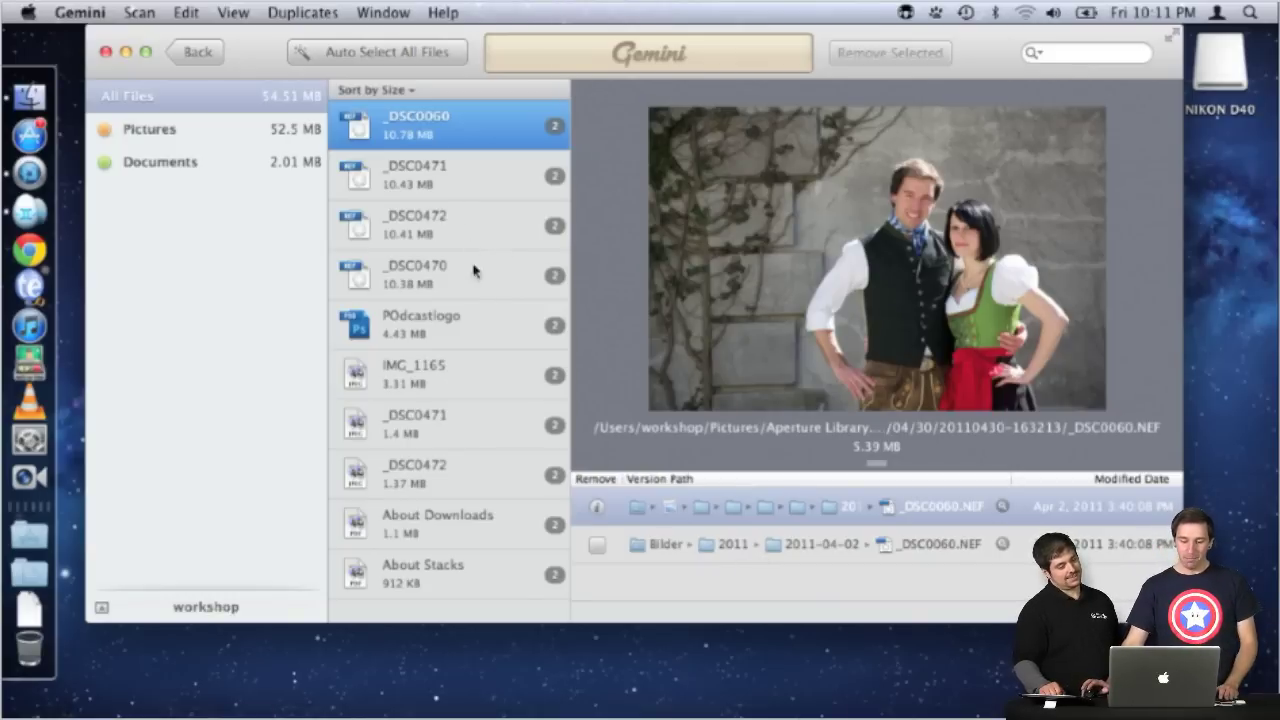
click(452, 333)
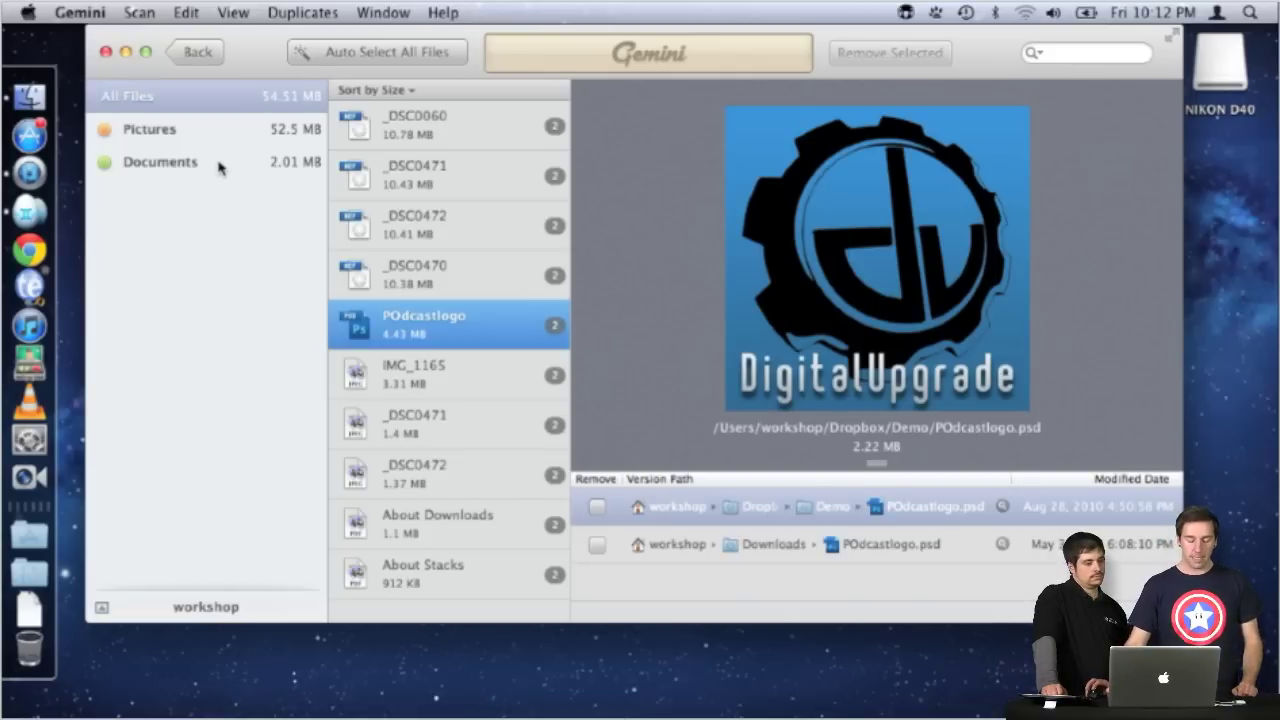
- Auto-select the duplicates in all files and preview the marked entries _DSC0471, _DSC0060, IMG_1165 and _DSC0472
click(399, 52)
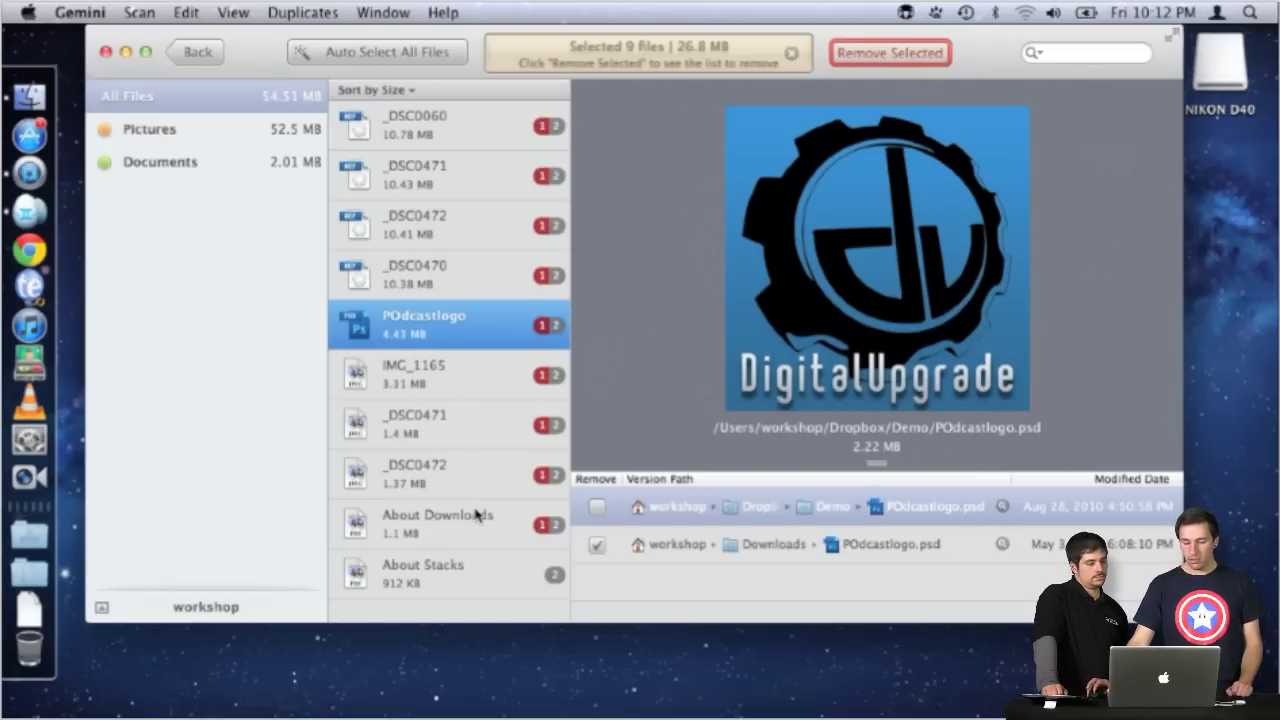
click(463, 443)
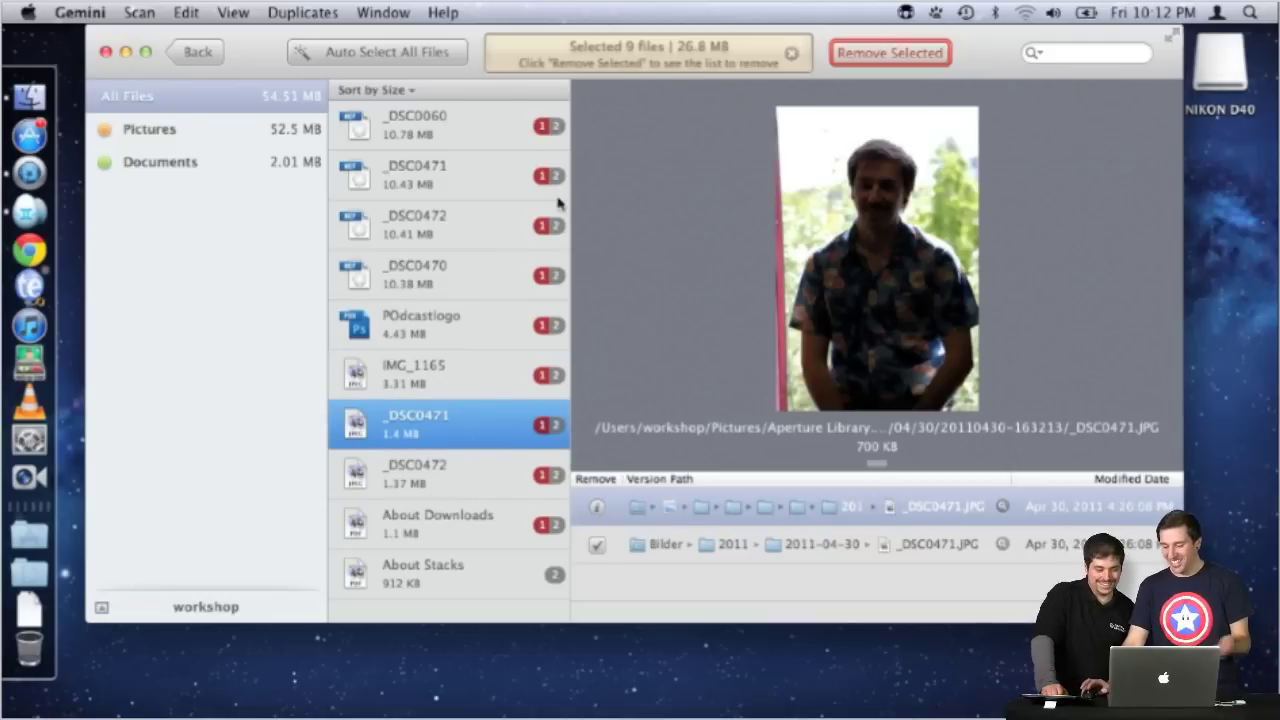
click(467, 152)
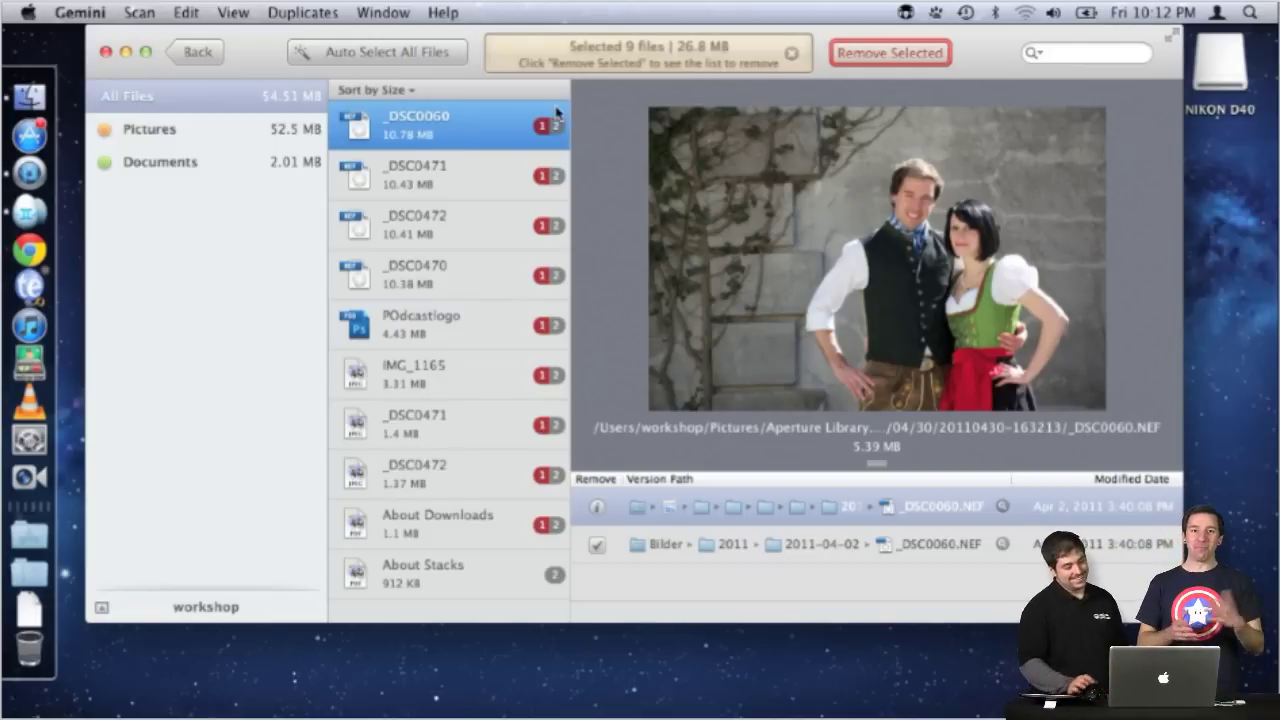
click(444, 367)
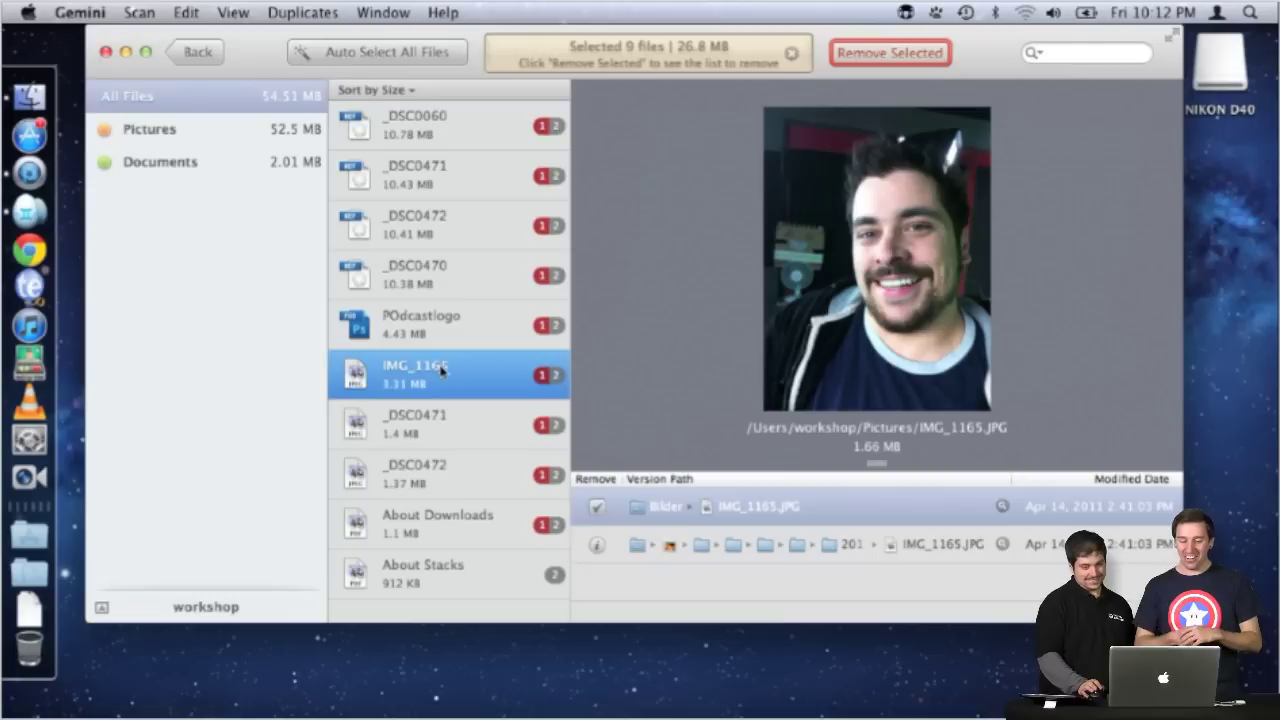
click(436, 422)
click(446, 472)
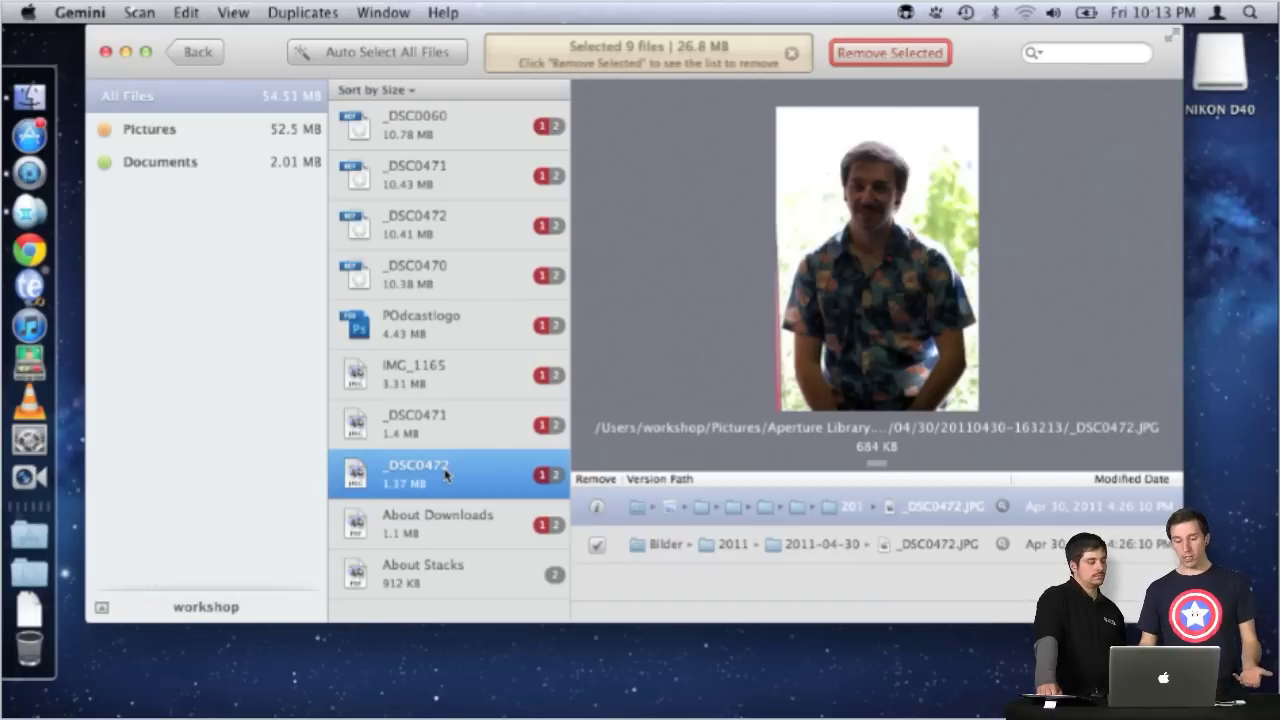
- Remove all the selected duplicates to the Trash, return to the new scan screen and close Gemini
click(866, 58)
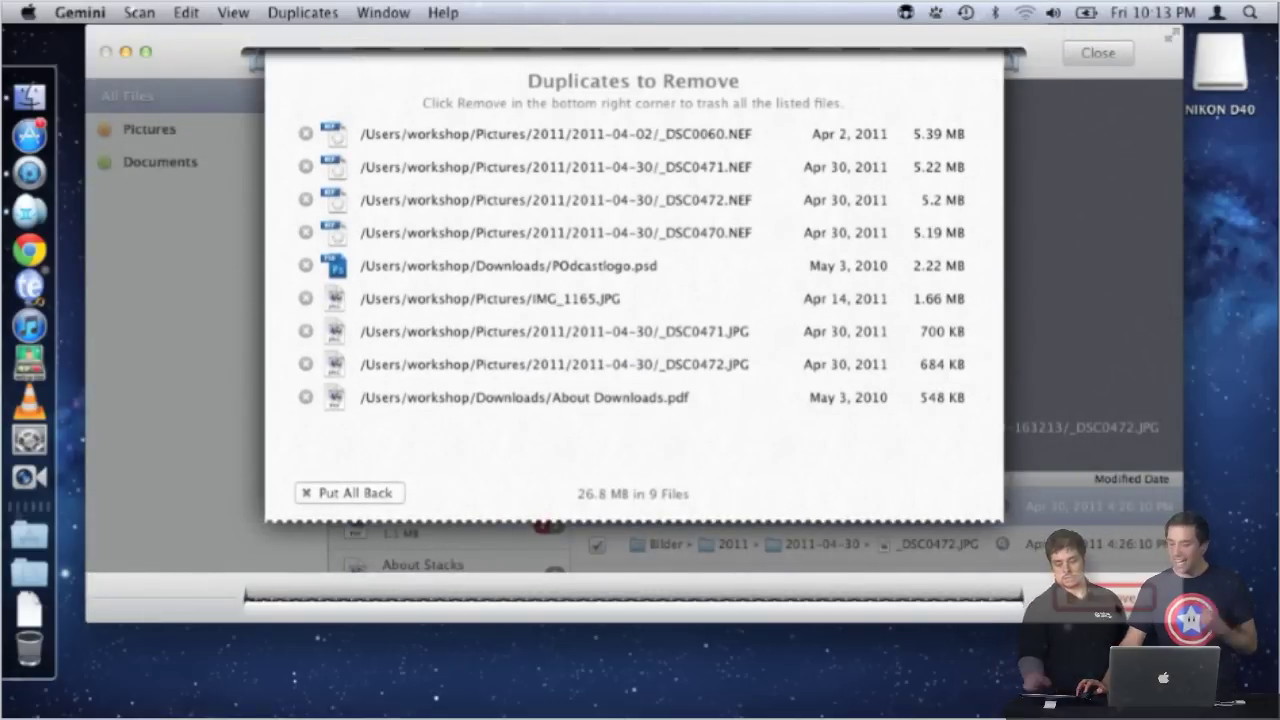
click(1120, 598)
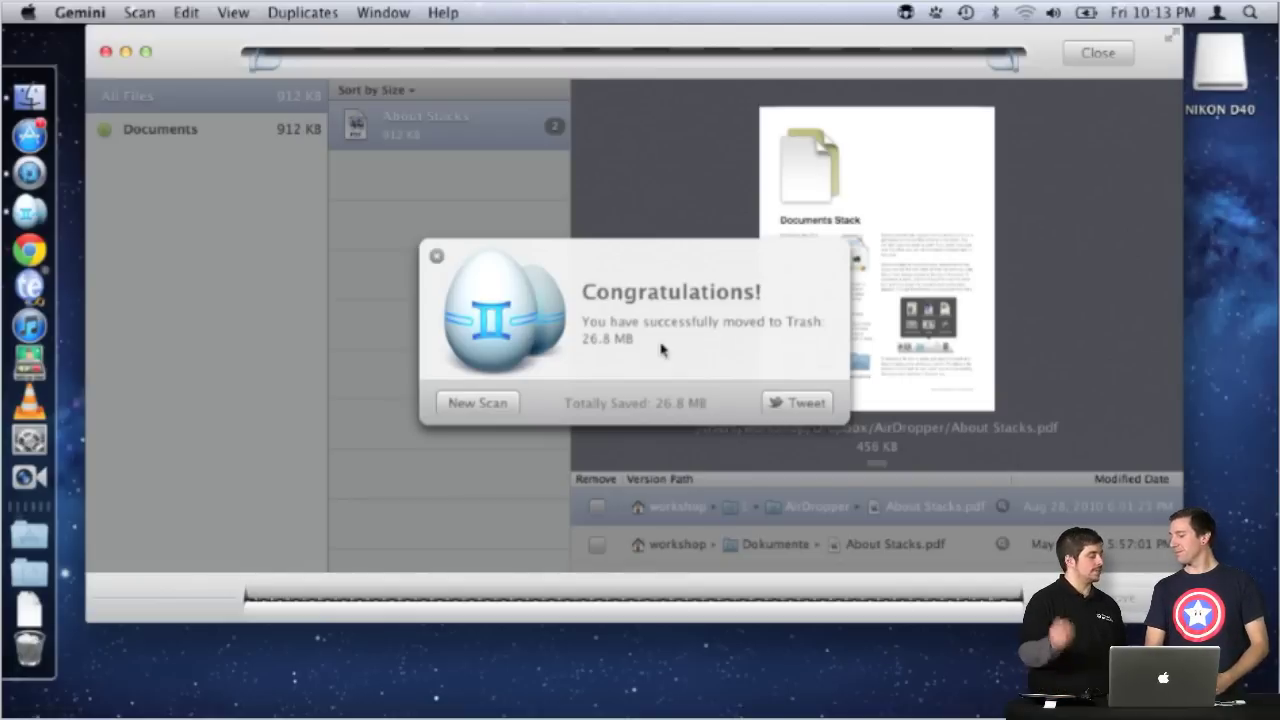
click(485, 410)
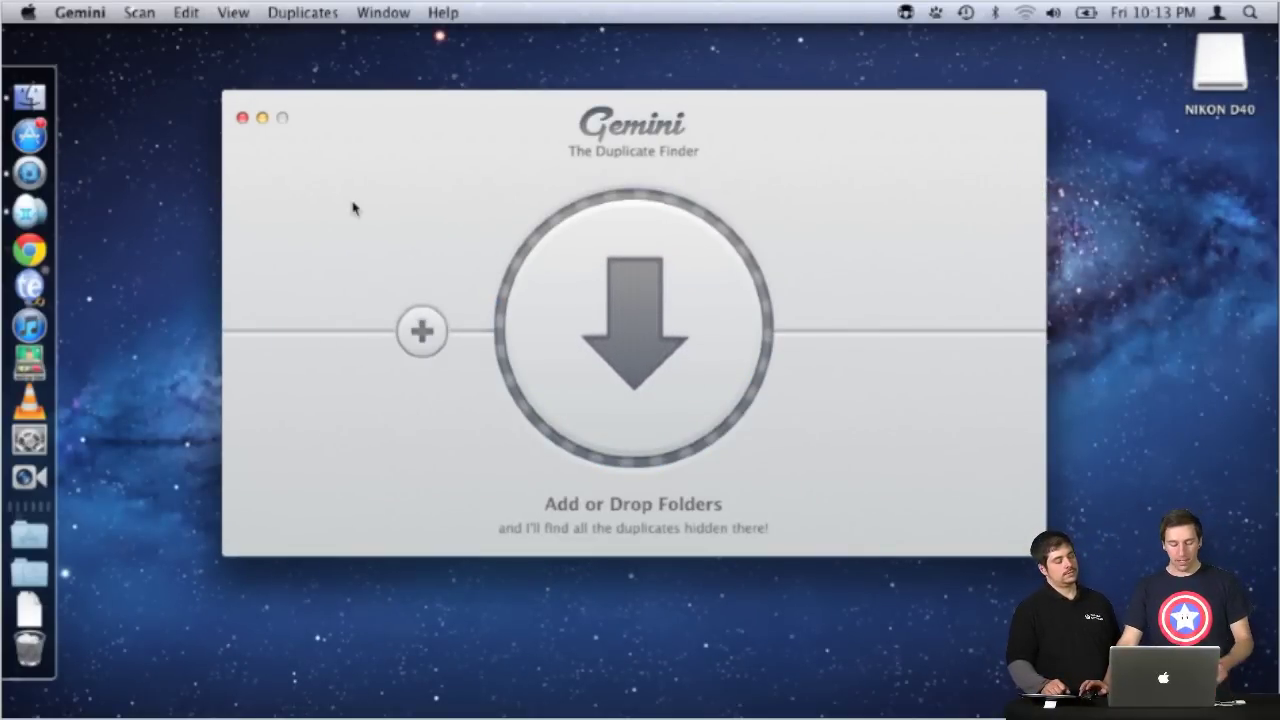
click(242, 118)
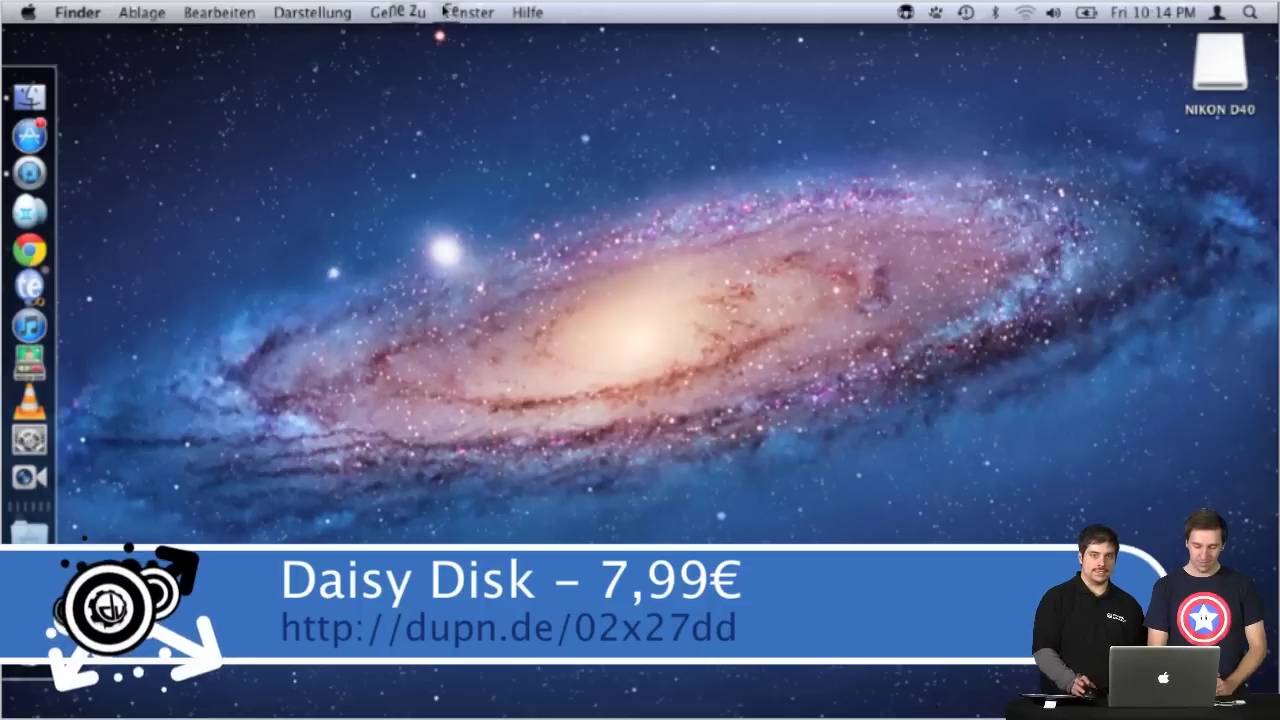
- Switch to DaisyDisk and display the system drive's map in full screen
click(30, 170)
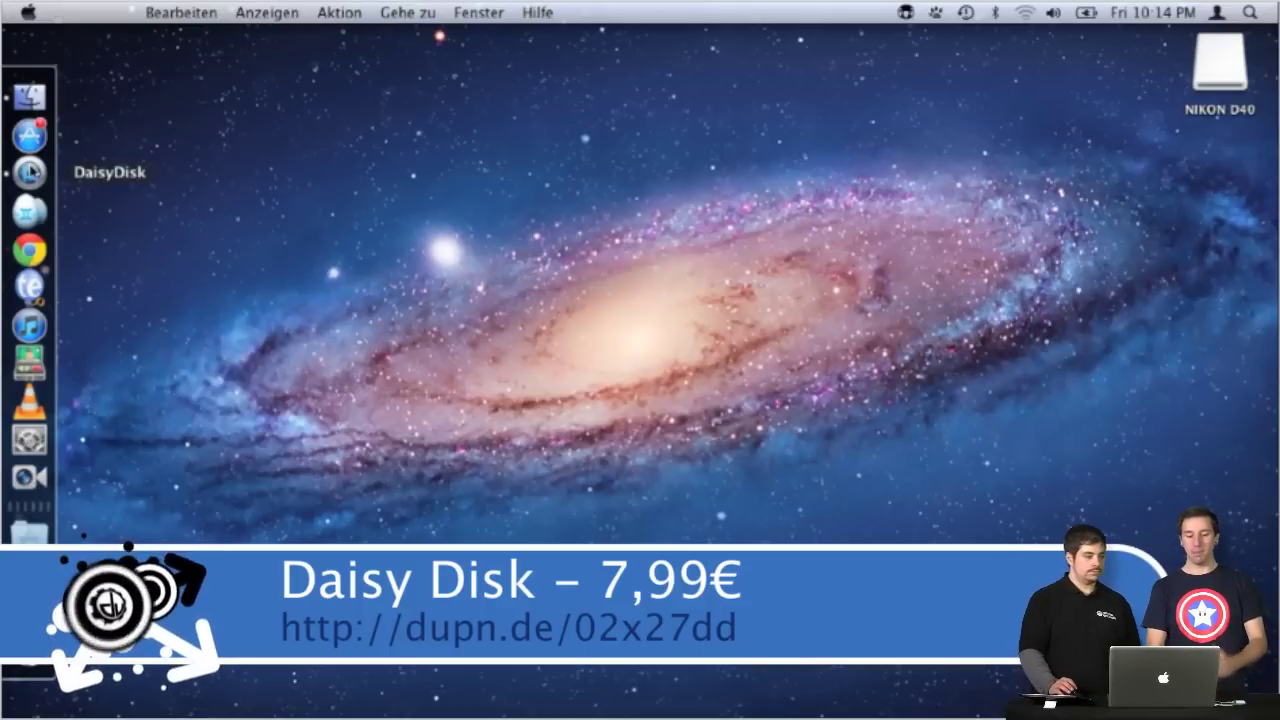
drag(462, 74, 464, 41)
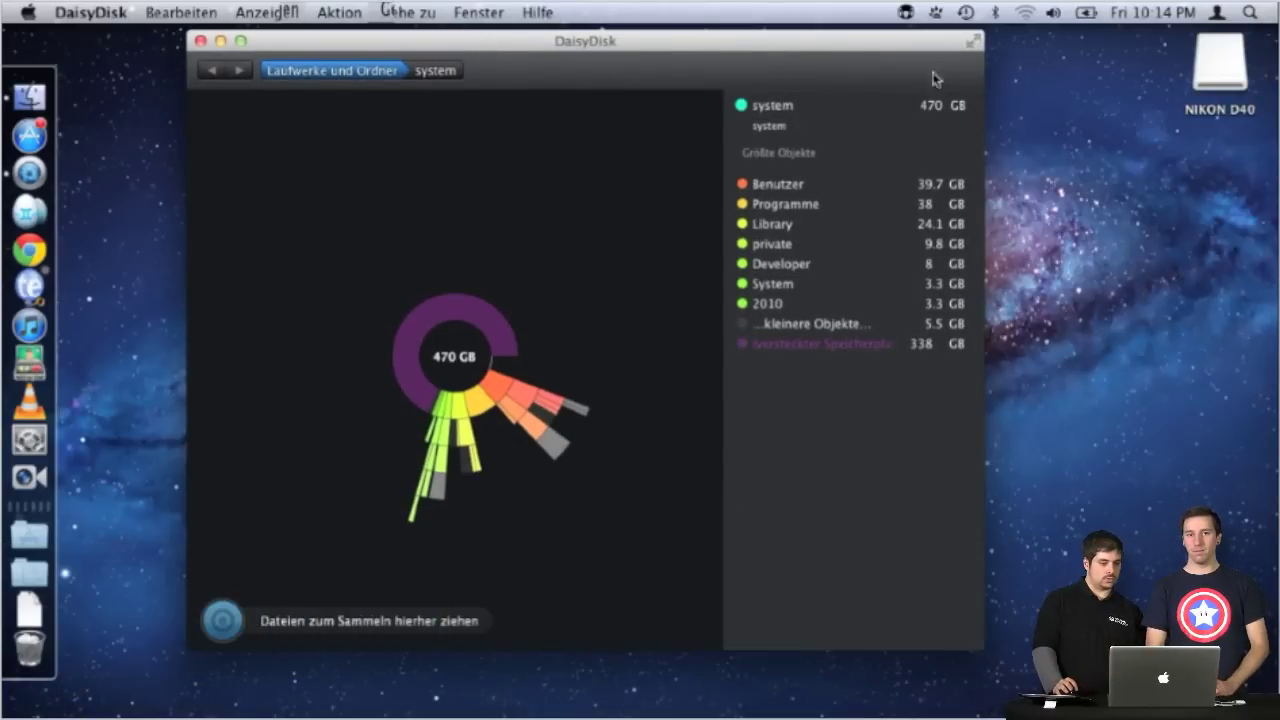
click(970, 42)
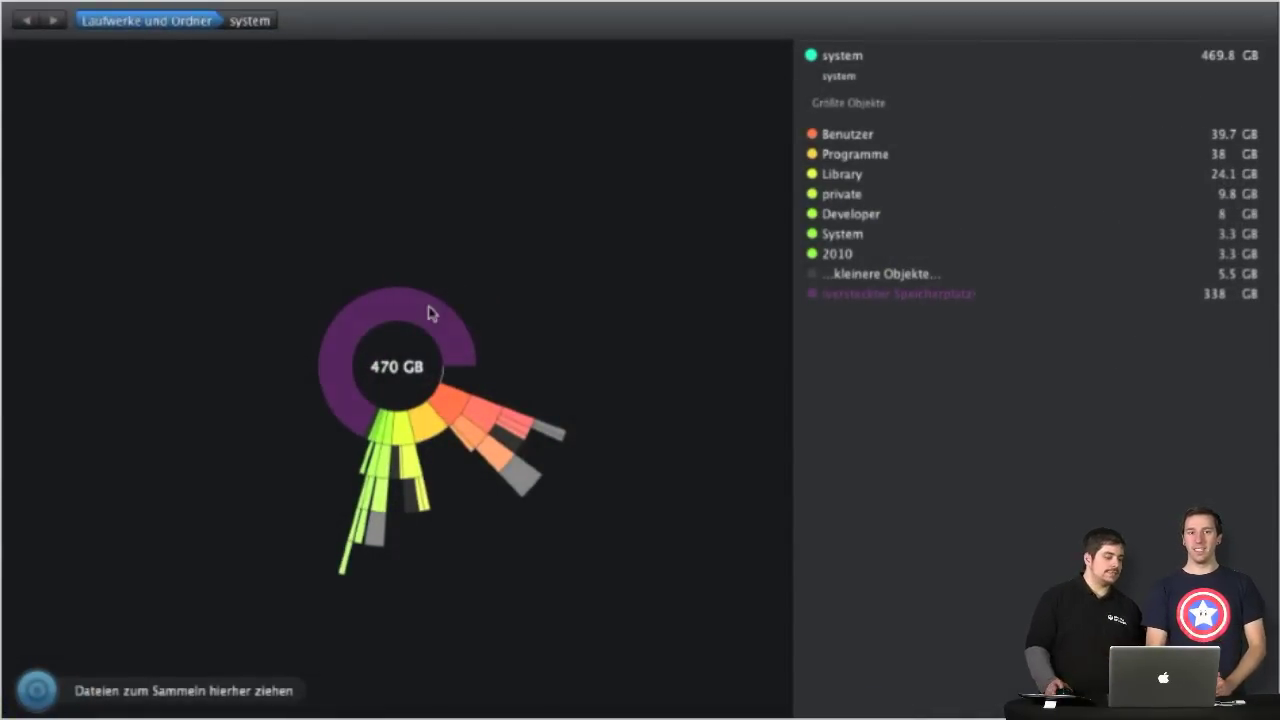
- Examine the disk usage of Benutzer, its Für alle Benutzer folder and the Macworld Day 1 folder inside it
mouse_move(340, 398)
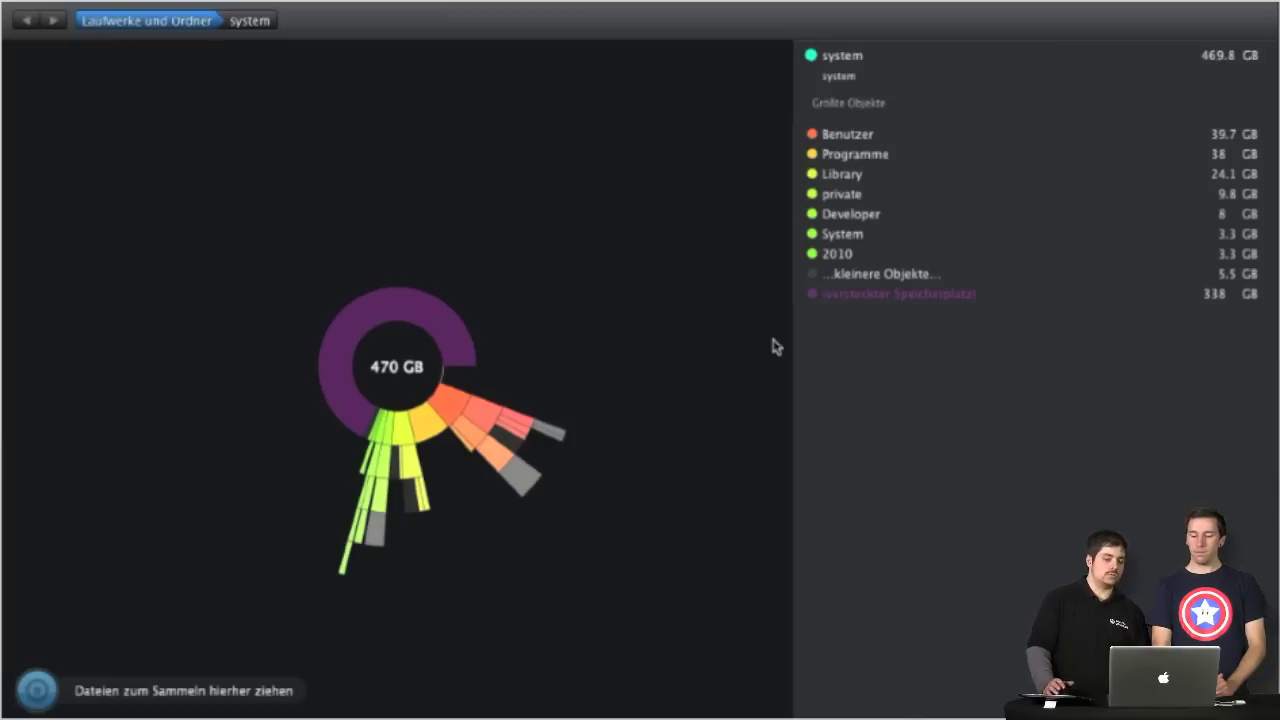
click(443, 400)
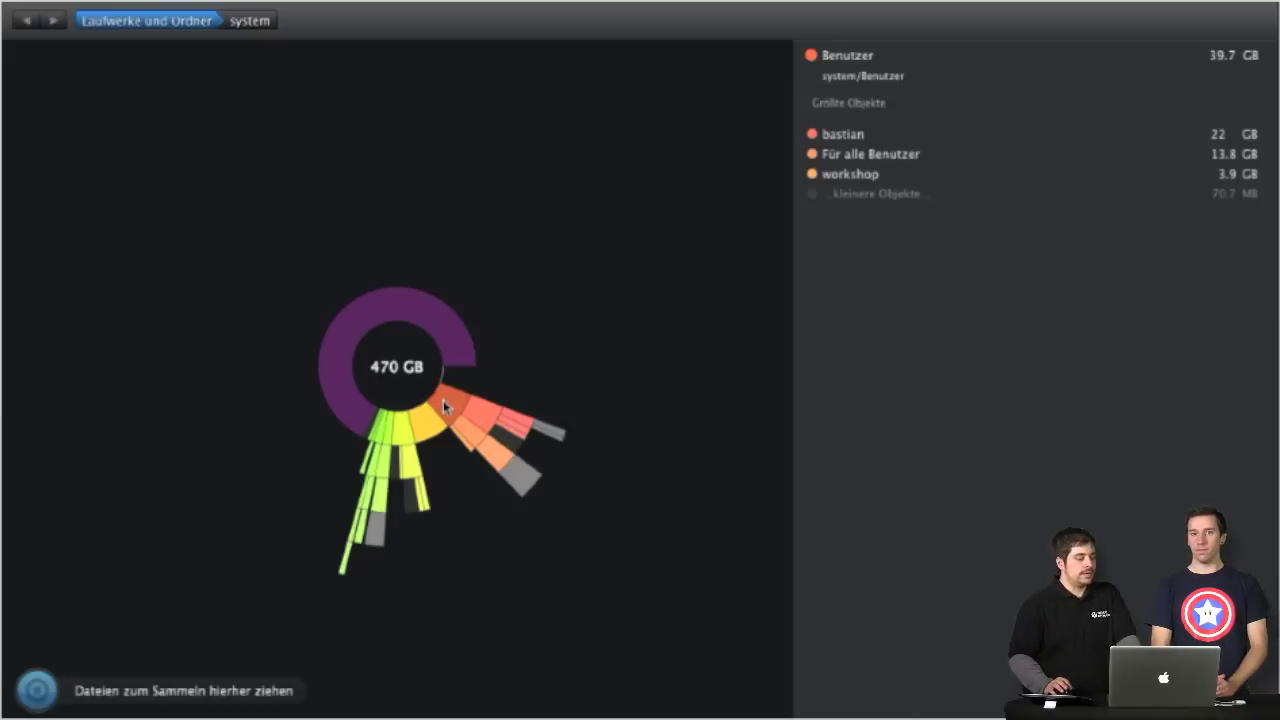
click(443, 400)
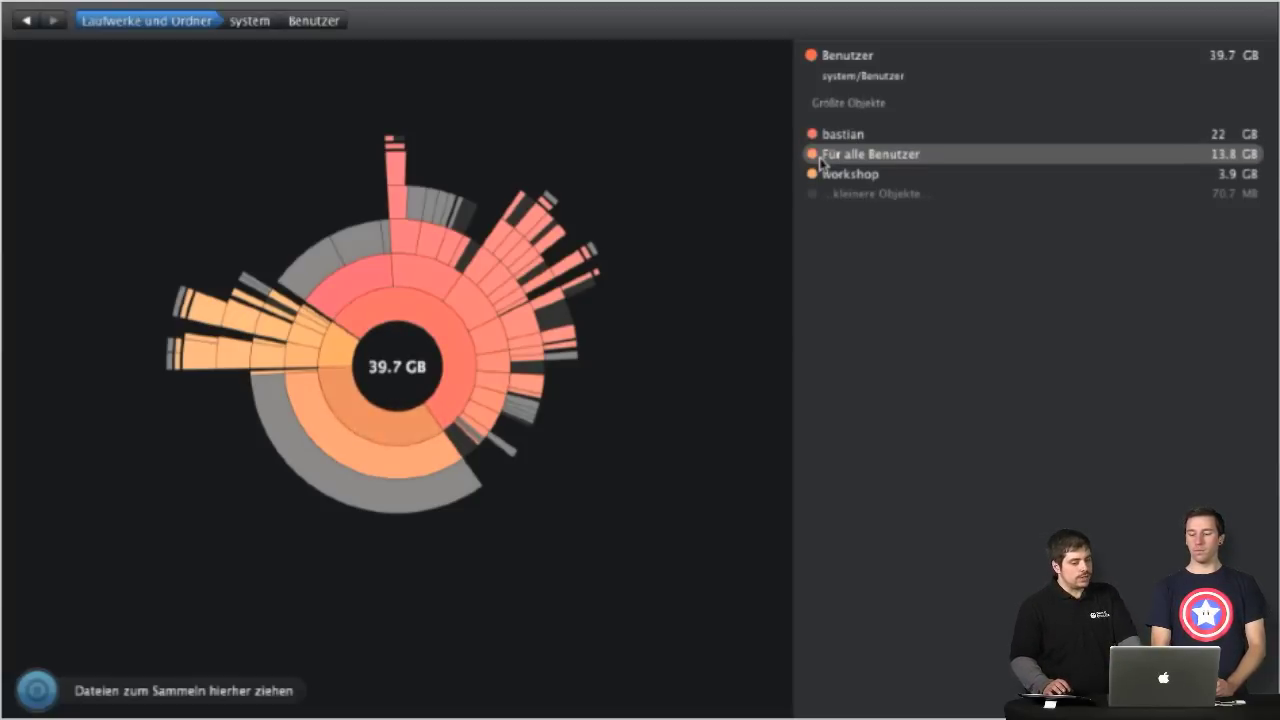
click(821, 160)
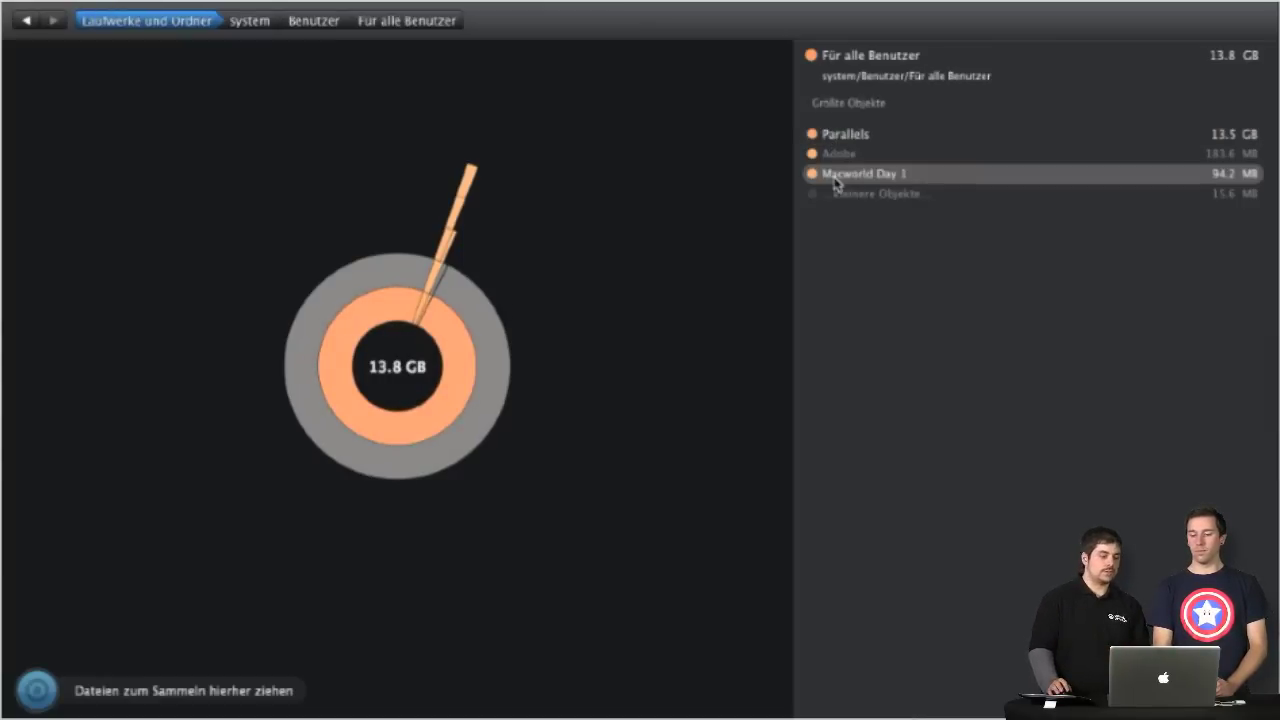
click(837, 175)
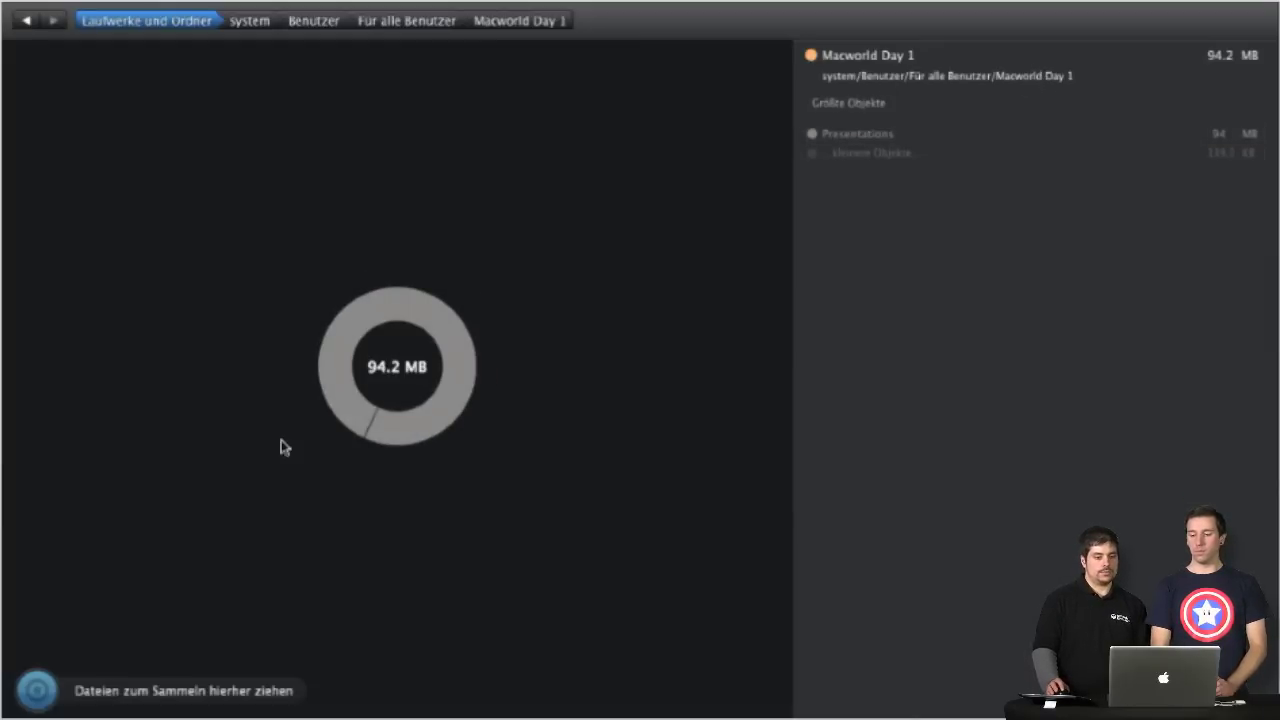
- Collect the Macworld Day 1 folder from Für alle Benutzer for deletion and go back to the Benutzer level
click(415, 24)
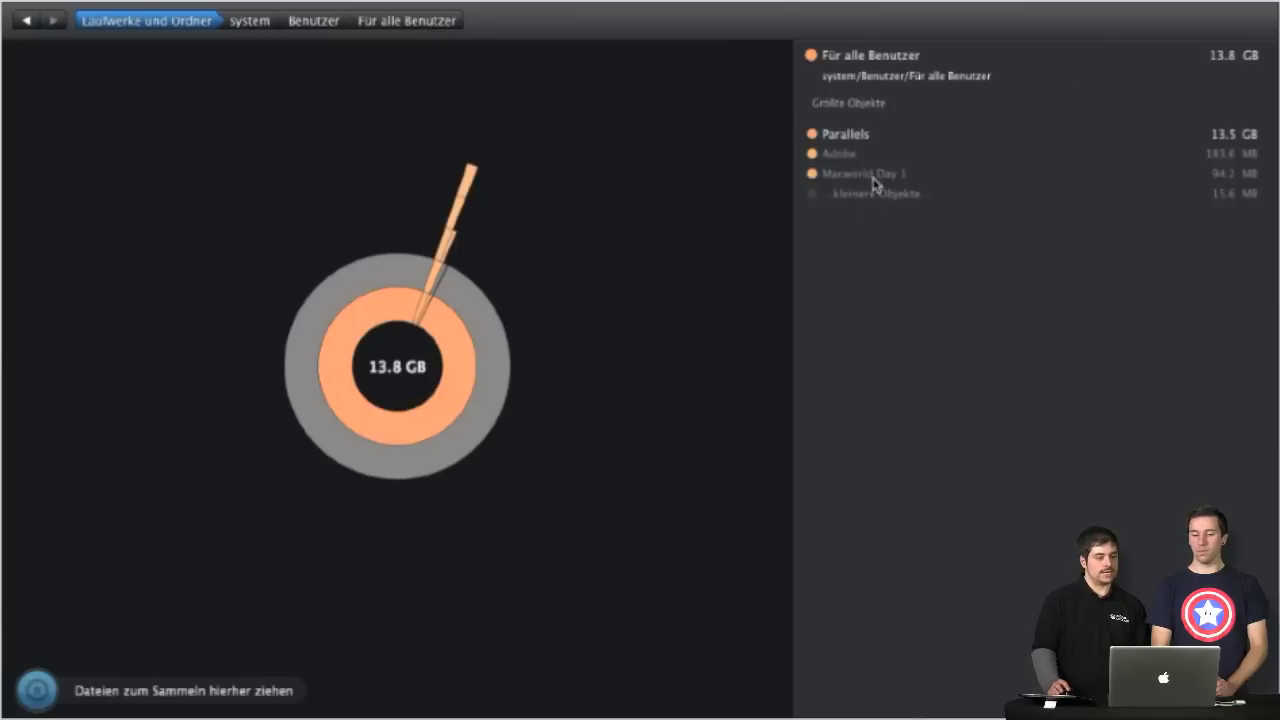
drag(877, 183, 20, 688)
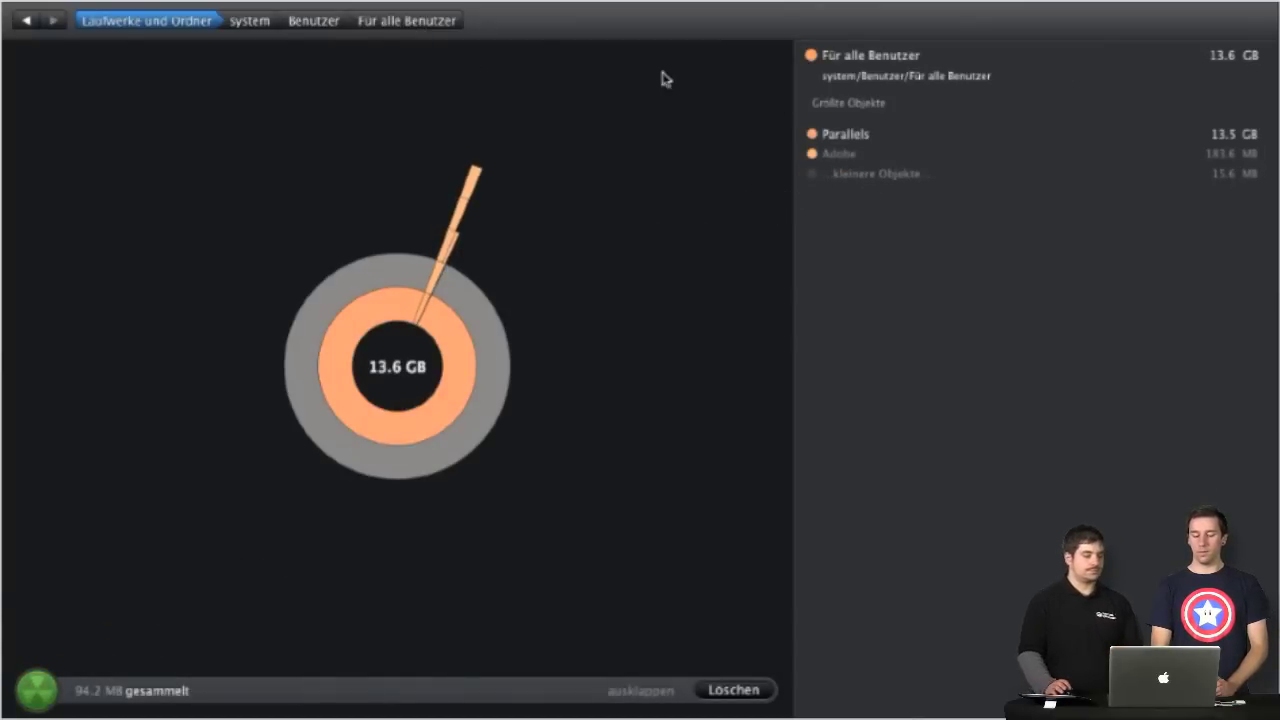
click(328, 22)
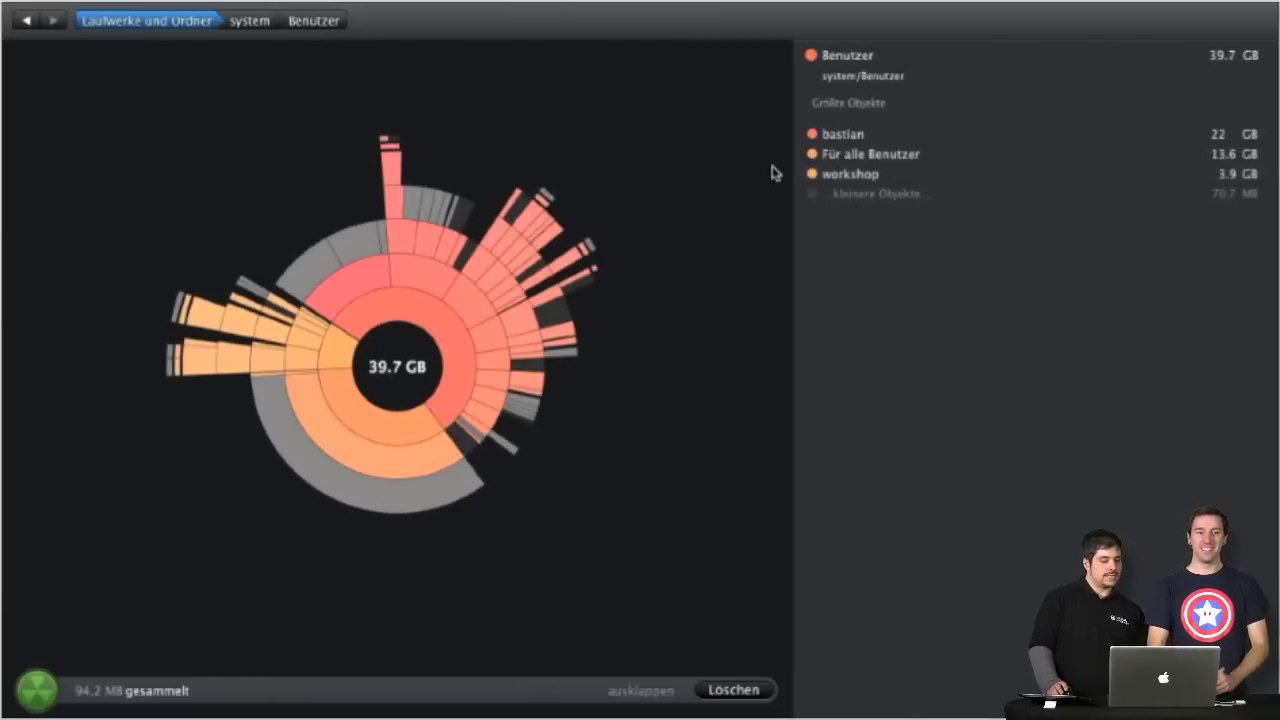
- Examine the disk usage of the workshop user folder, following Library and Preferences down to SDMHelpData
click(843, 174)
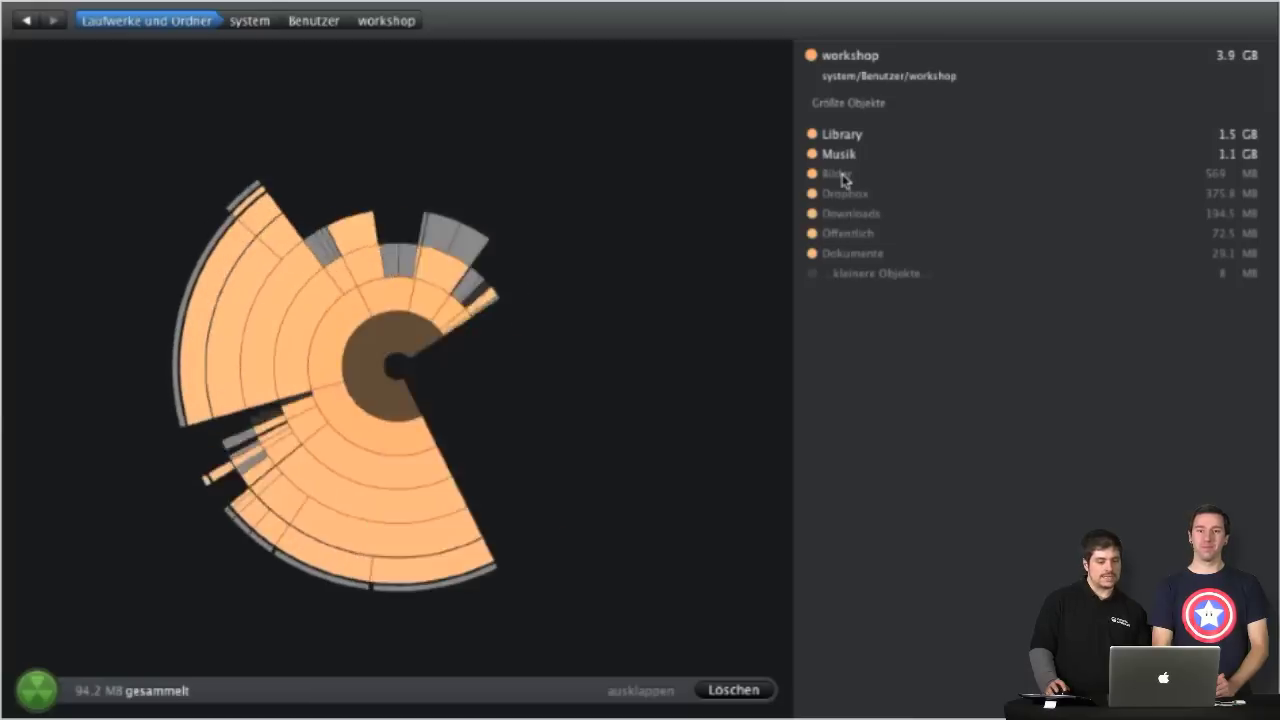
click(846, 136)
click(848, 136)
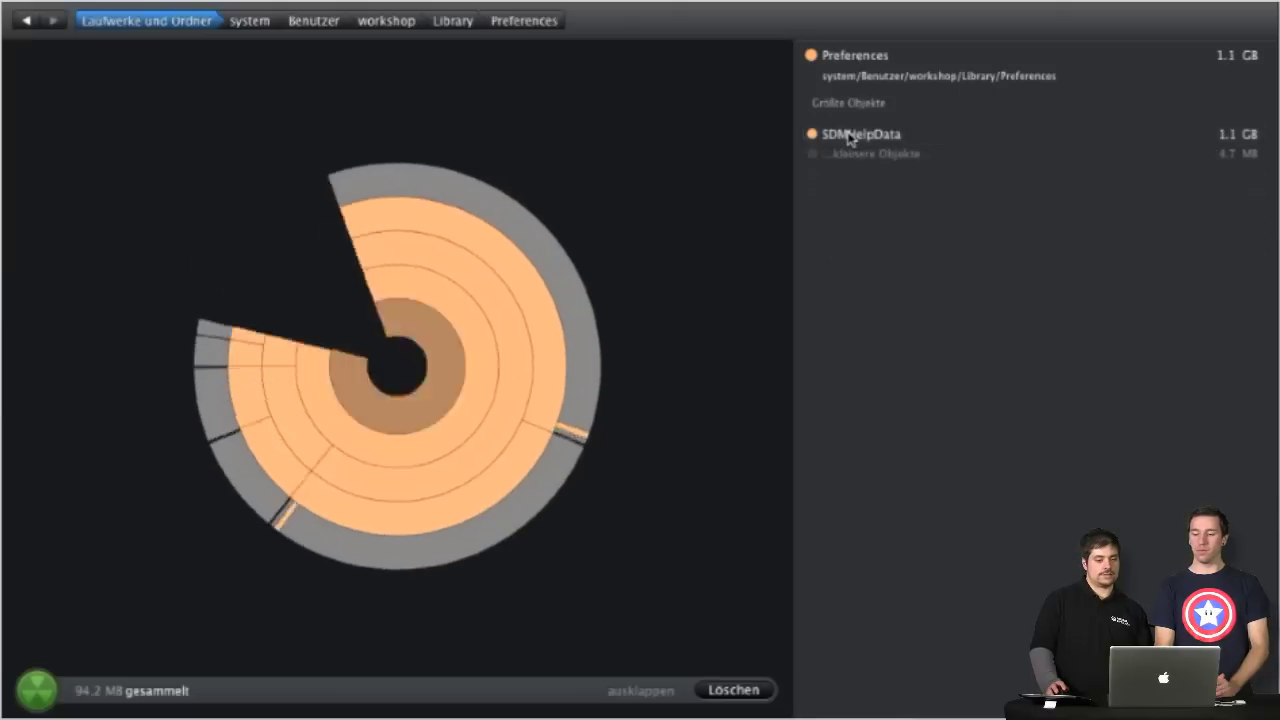
click(872, 137)
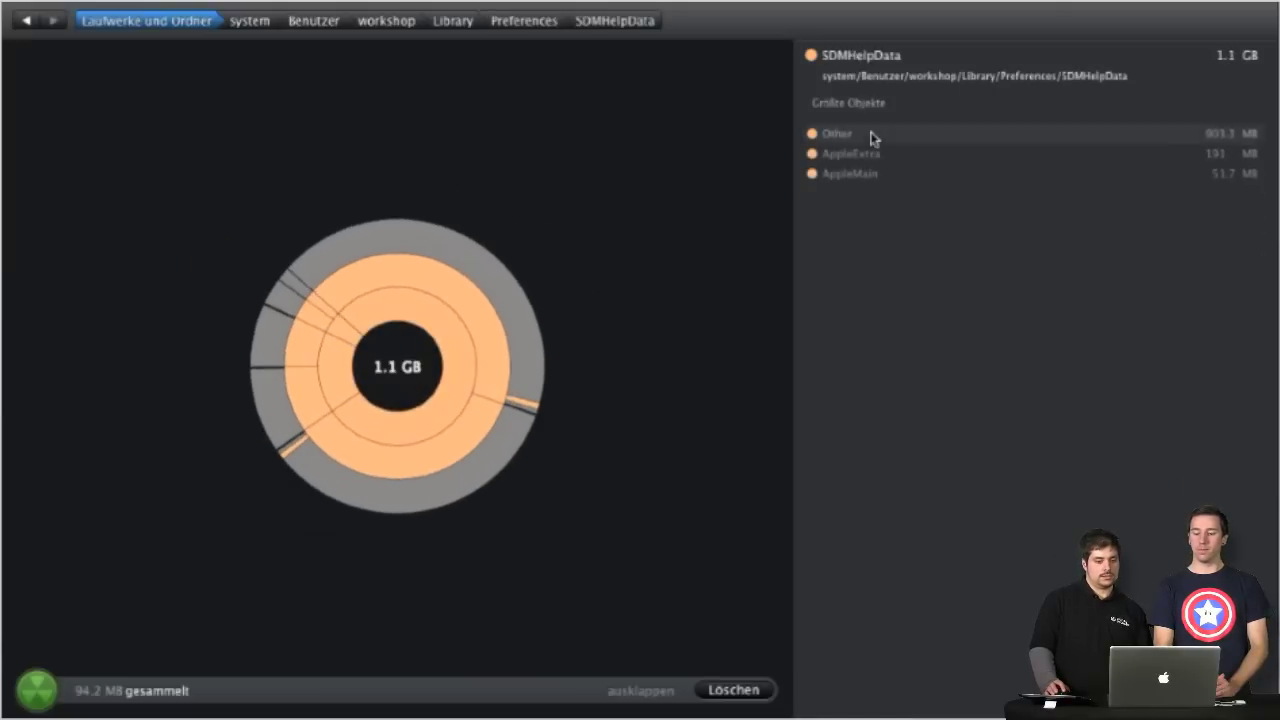
- Inspect the contents of the Other folder and its German subfolder, and go back to the SDMHelpData level
click(870, 137)
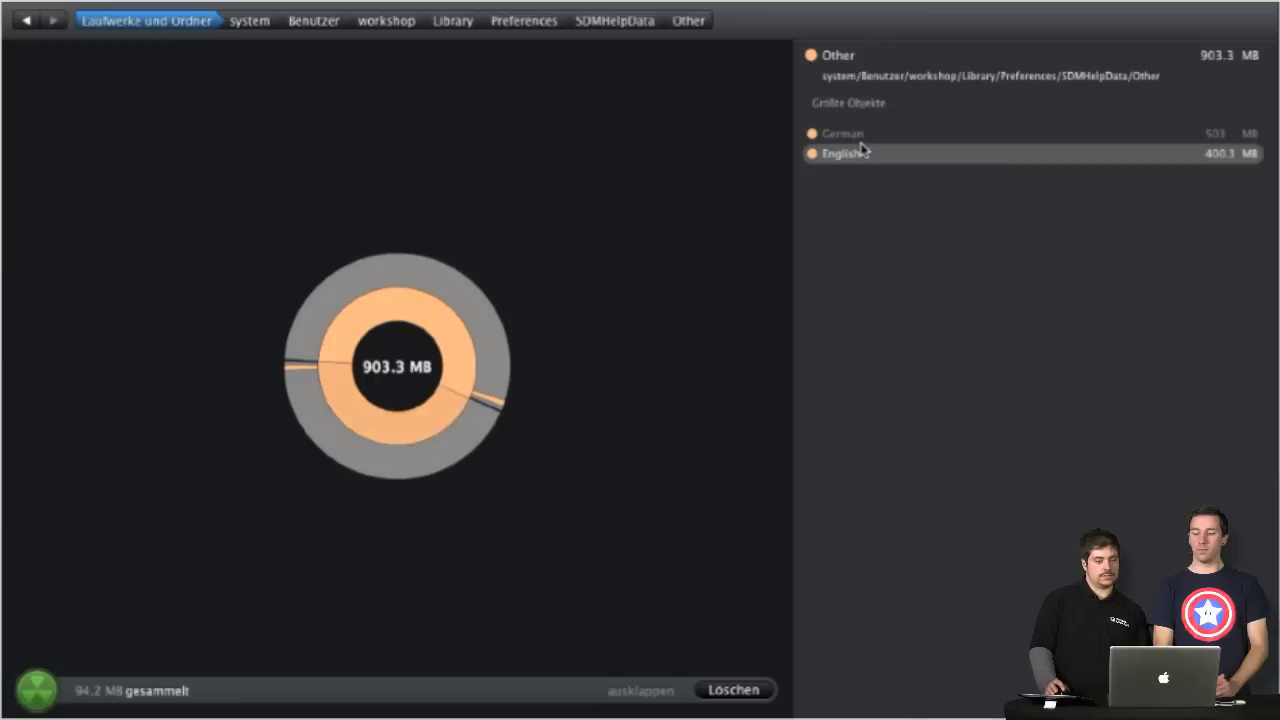
click(862, 137)
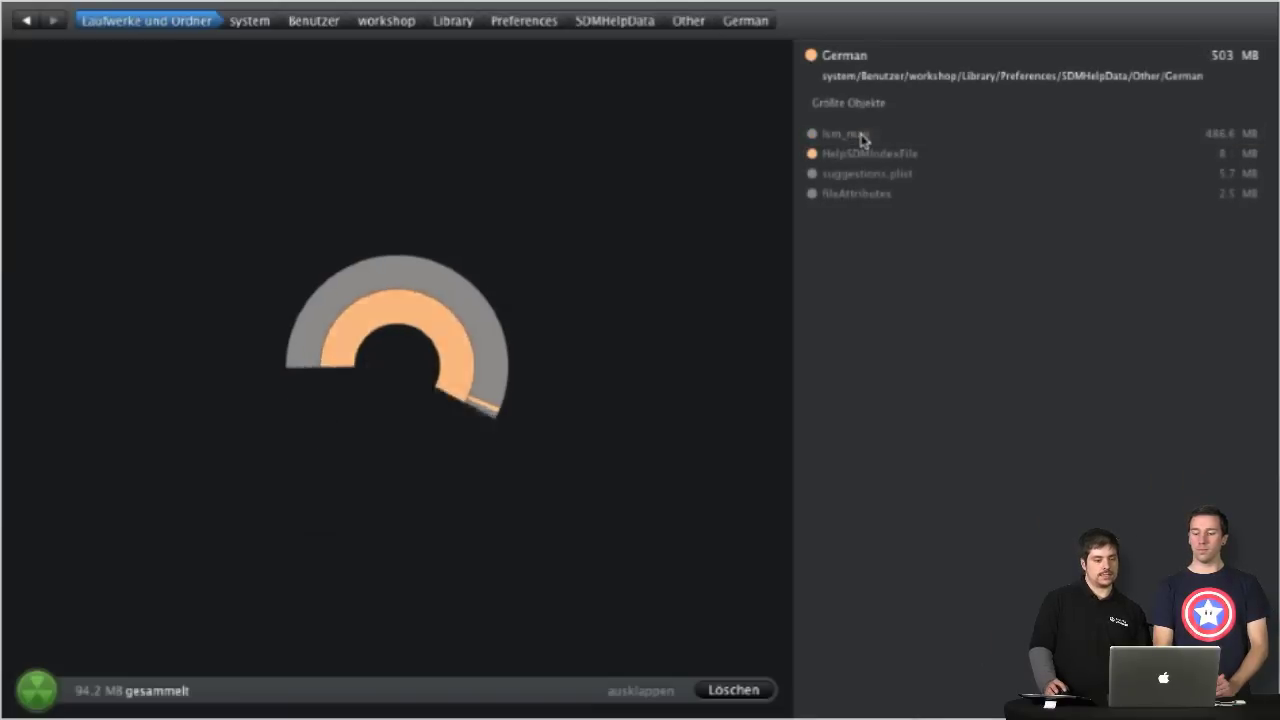
click(640, 18)
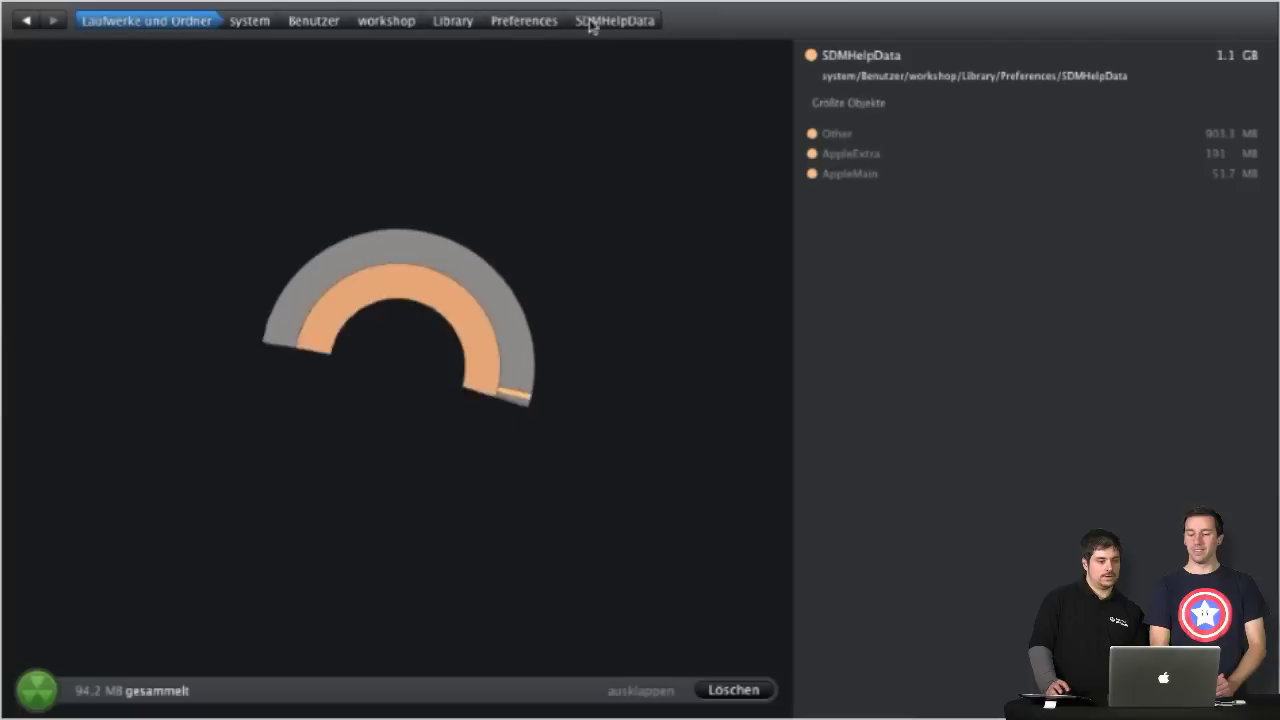